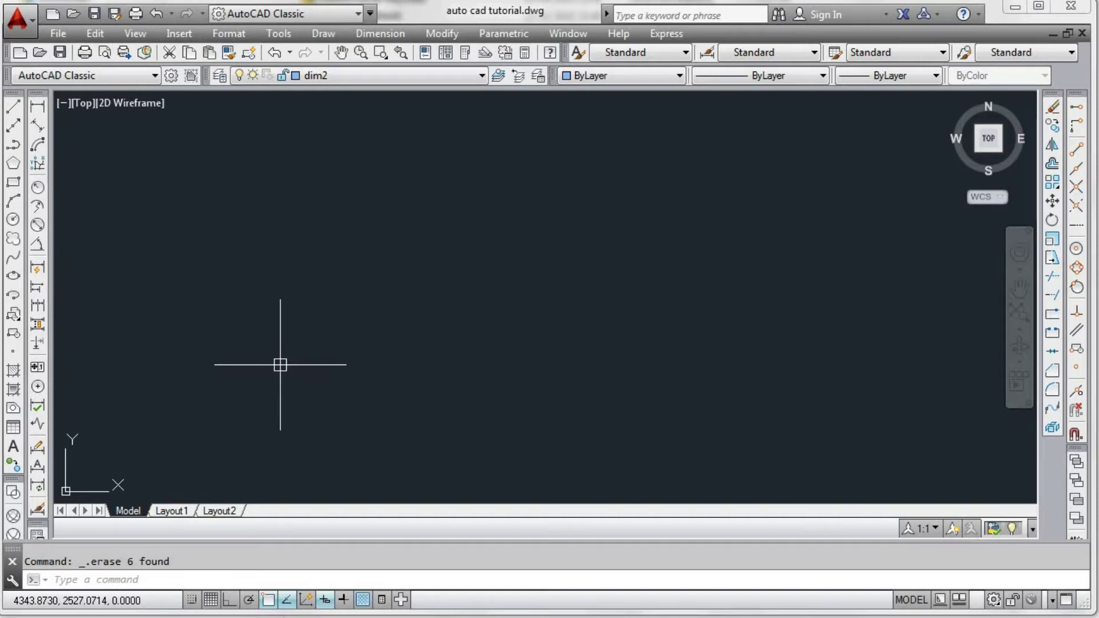
Draw a seven-point zigzag from separate line segments across the upper drawing.
left_click(13, 106)
left_click(179, 252)
left_click(306, 156)
left_click(430, 299)
left_click(591, 219)
left_click(680, 273)
left_click(805, 205)
left_click(859, 235)
right_click(859, 236)
left_click(889, 253)
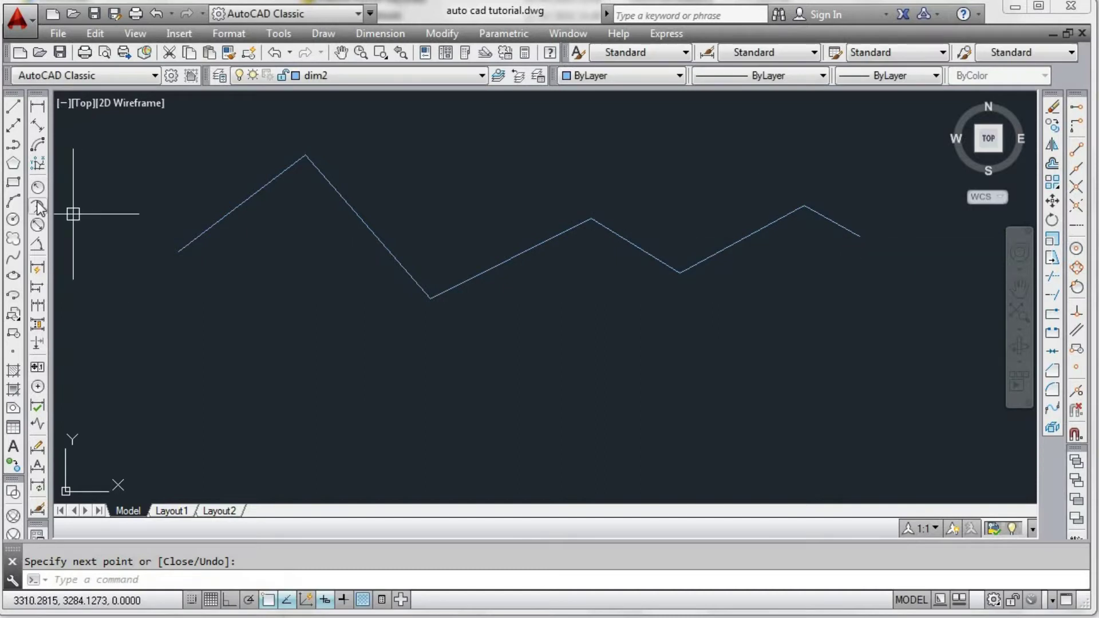
Draw a similar five-point zigzag below it as a single polyline.
left_click(13, 144)
left_click(188, 386)
left_click(271, 311)
left_click(413, 422)
left_click(555, 359)
left_click(705, 441)
right_click(797, 349)
left_click(837, 359)
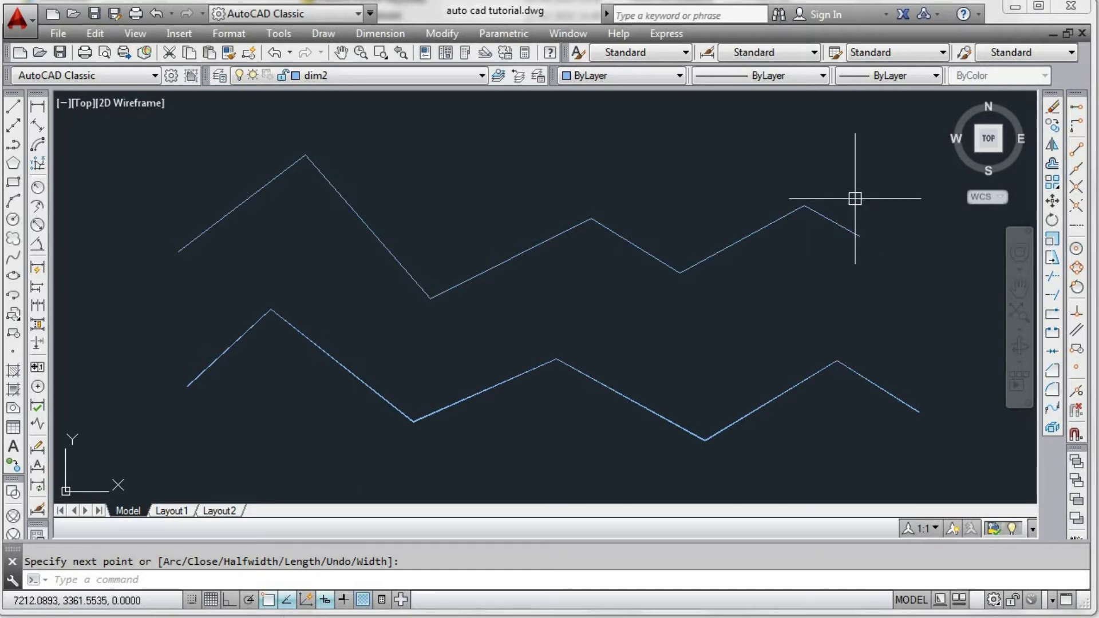
middle_click_drag(802, 335, 799, 308)
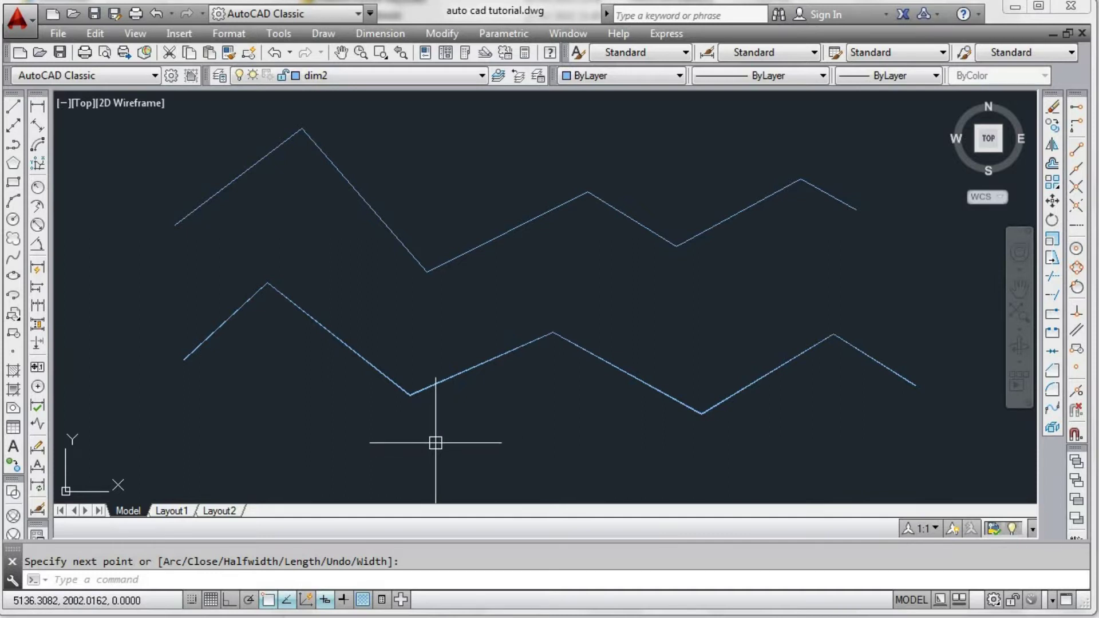
middle_click_drag(638, 315, 604, 343)
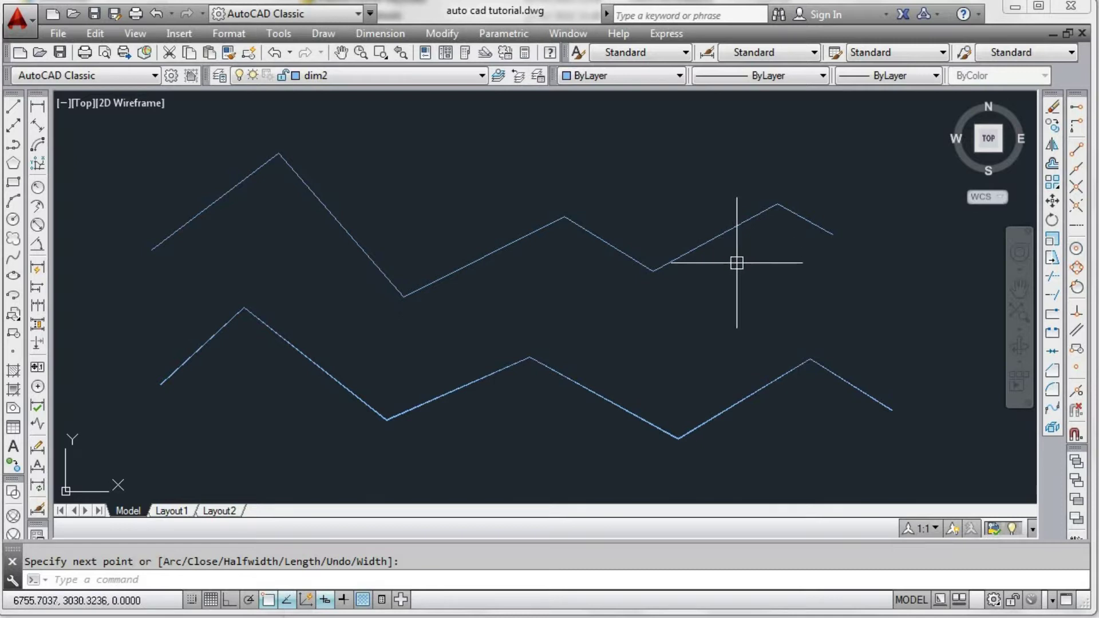
Select the upper zigzag segment by segment to show they are separate objects, then deselect.
left_click(832, 232)
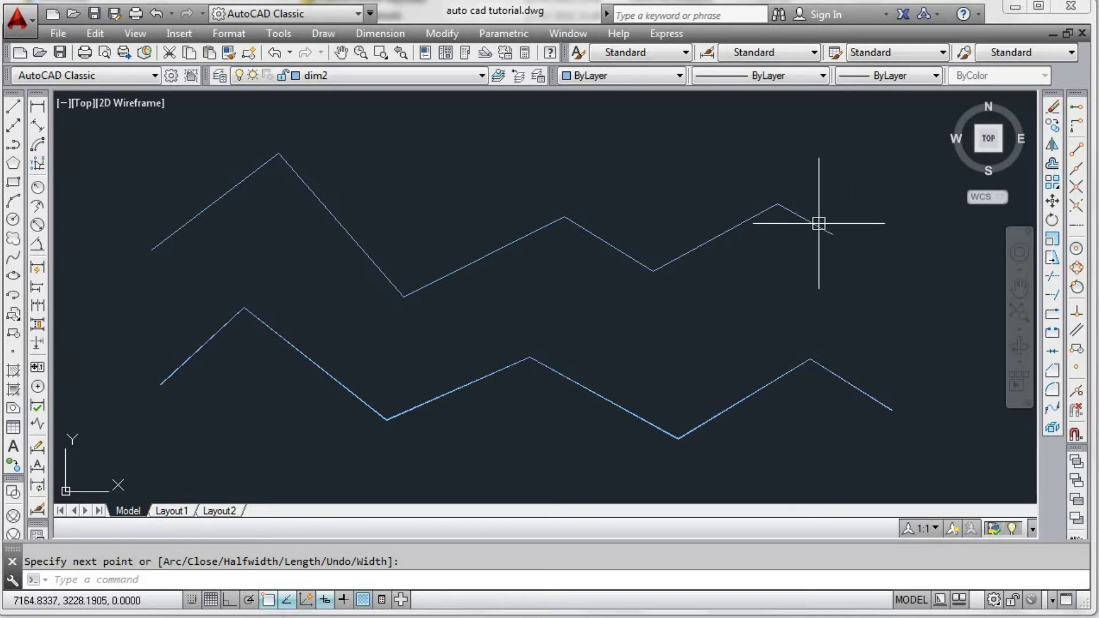
key("Return")
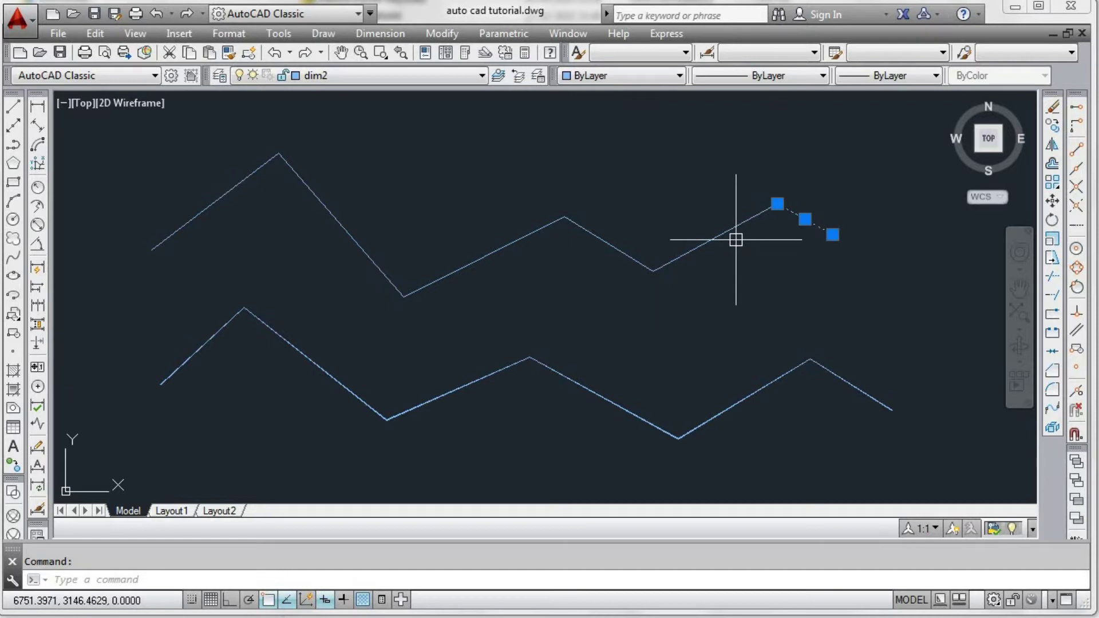
left_click(731, 230)
left_click(611, 246)
left_click(462, 263)
left_click(350, 235)
left_click(241, 185)
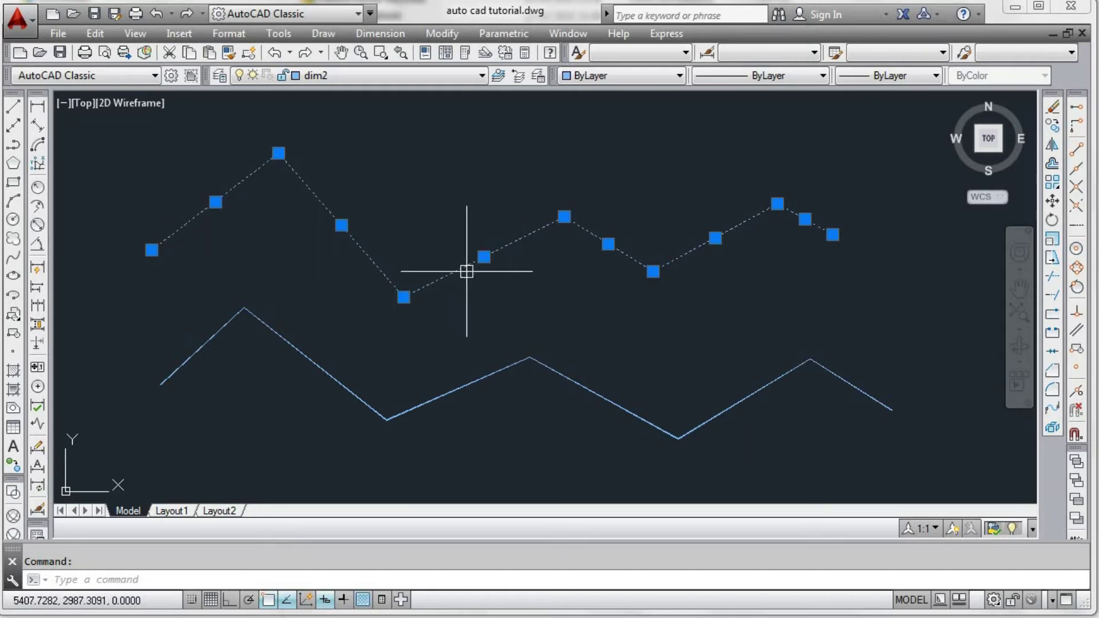
right_click(776, 282)
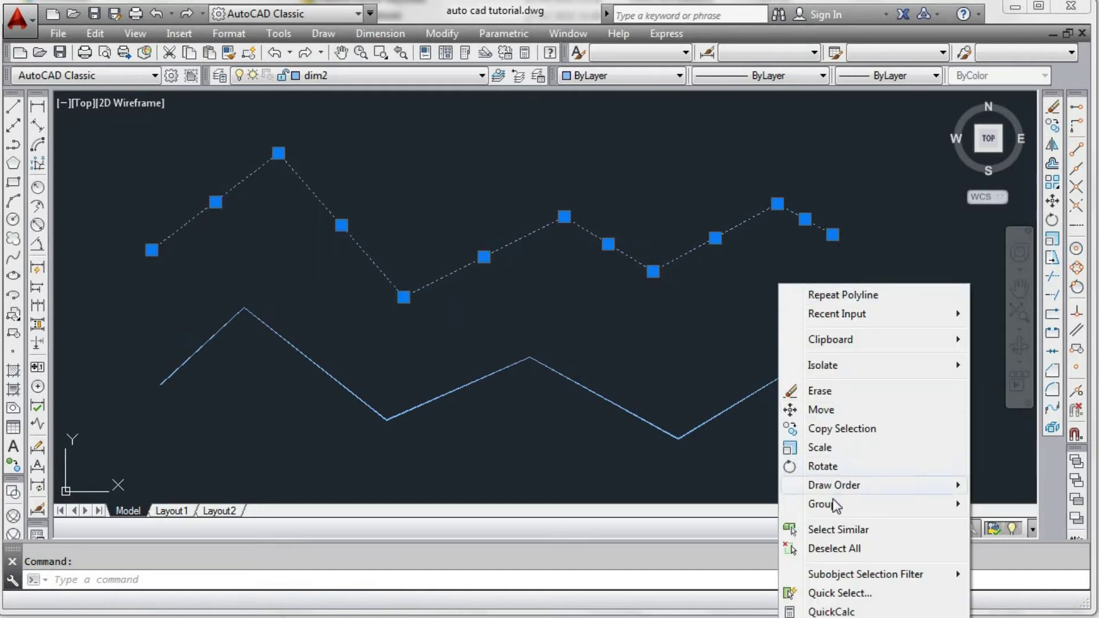
left_click(824, 547)
Select the lower polyline as one object, then window-select both zigzags and delete them.
left_click(856, 387)
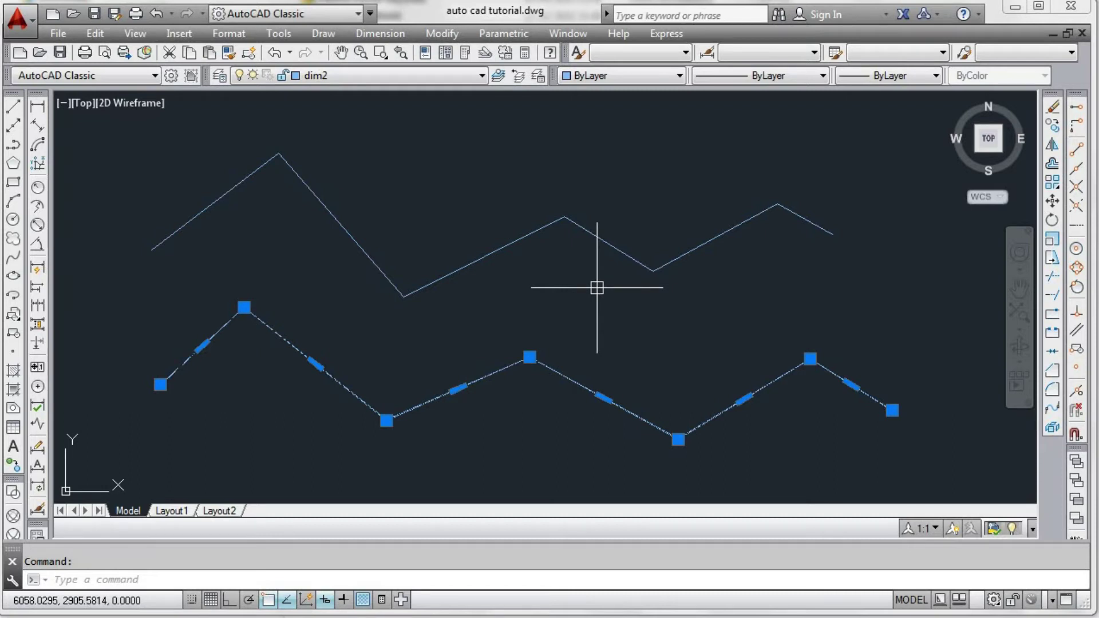
left_click(861, 443)
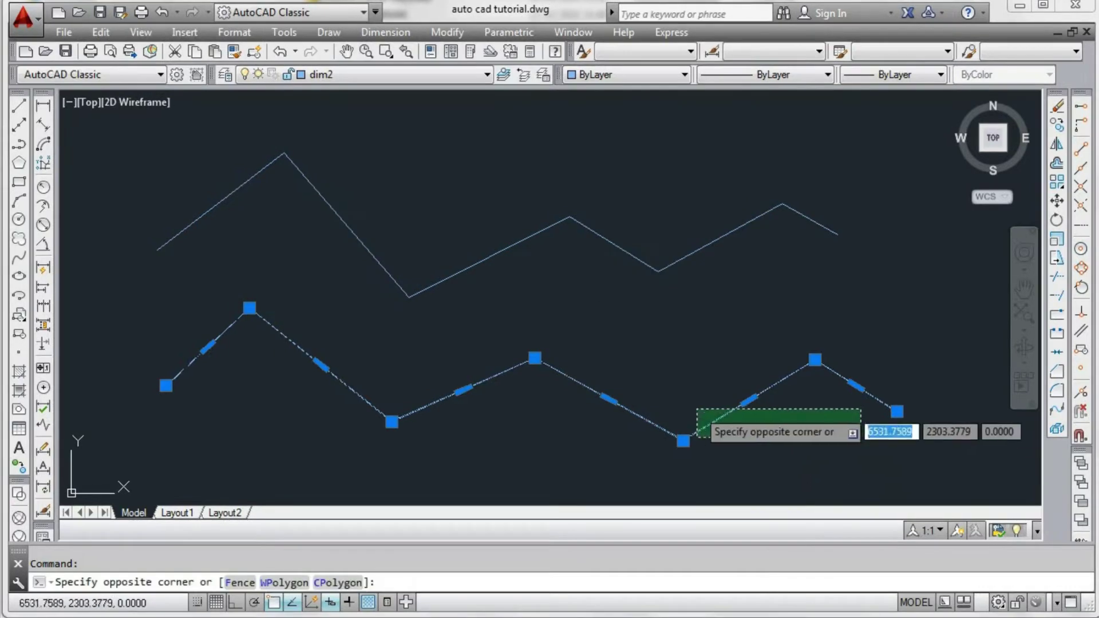
left_click(187, 172)
key("Delete")
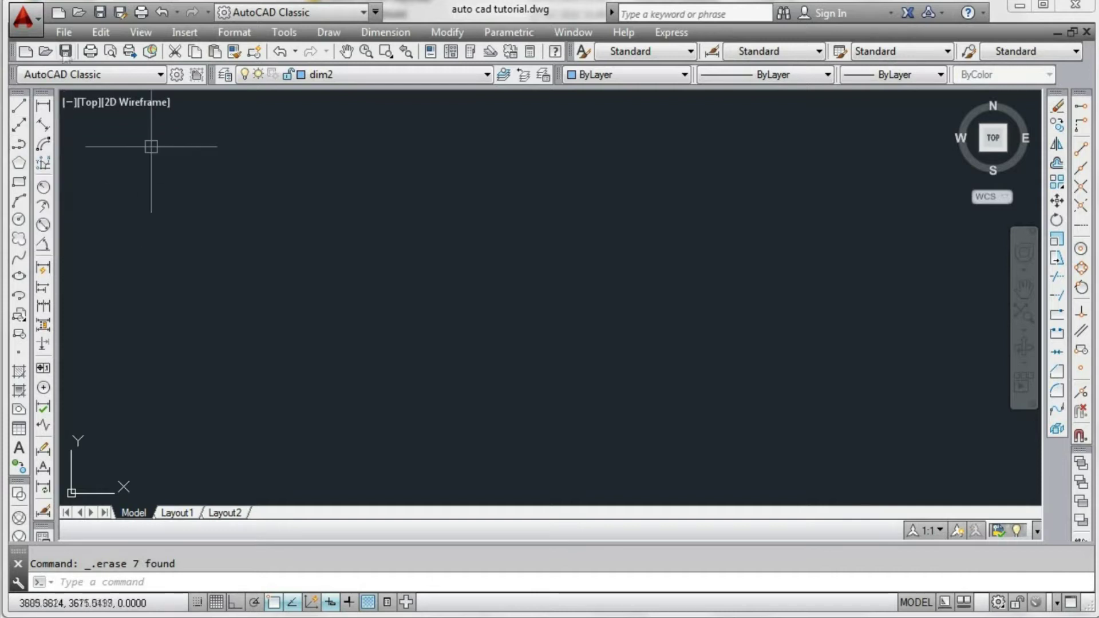
After glancing at the Draw menu, start a width-2 polyline with PL and pick its start point.
left_click(323, 33)
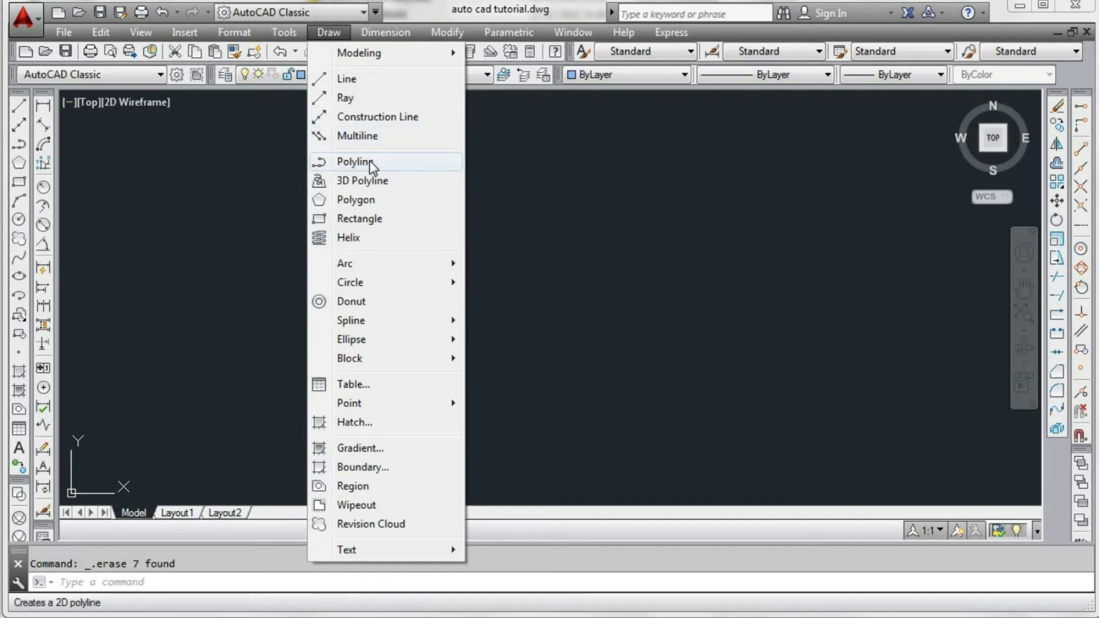
left_click(541, 189)
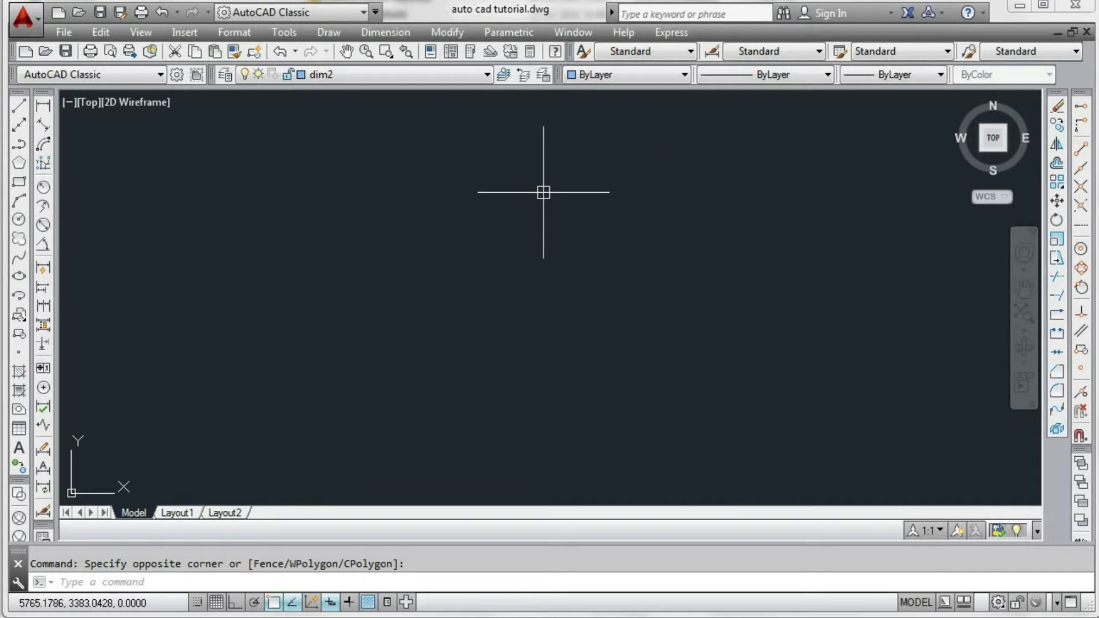
type("pl")
key("Return")
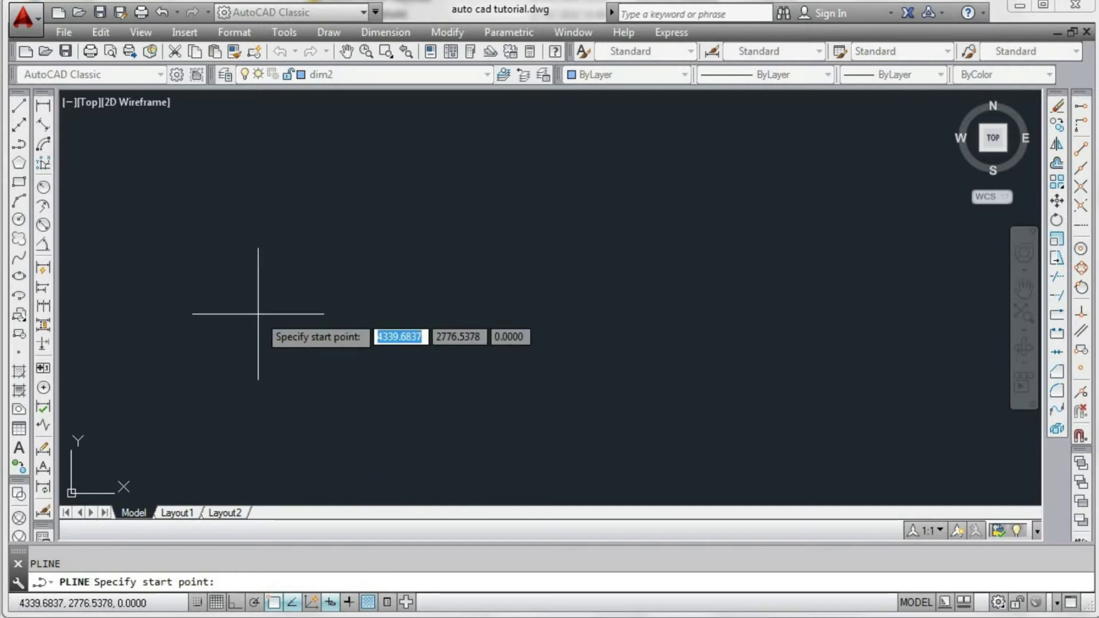
left_click(259, 256)
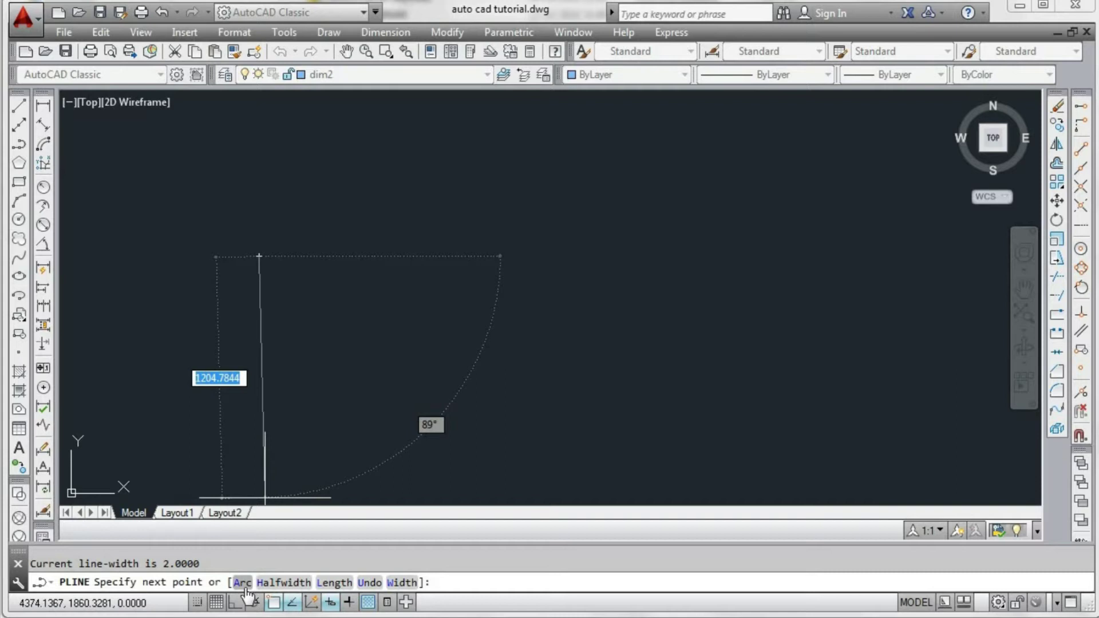
With Ortho on, draw the straight top edge and three arcs down the right side.
key("F8")
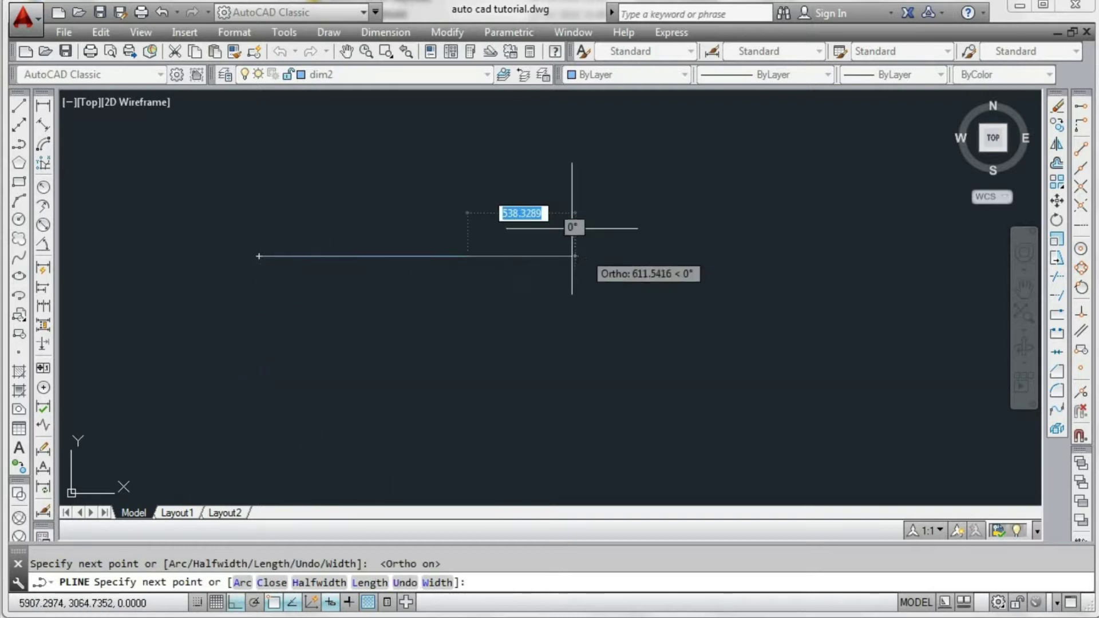
left_click(469, 213)
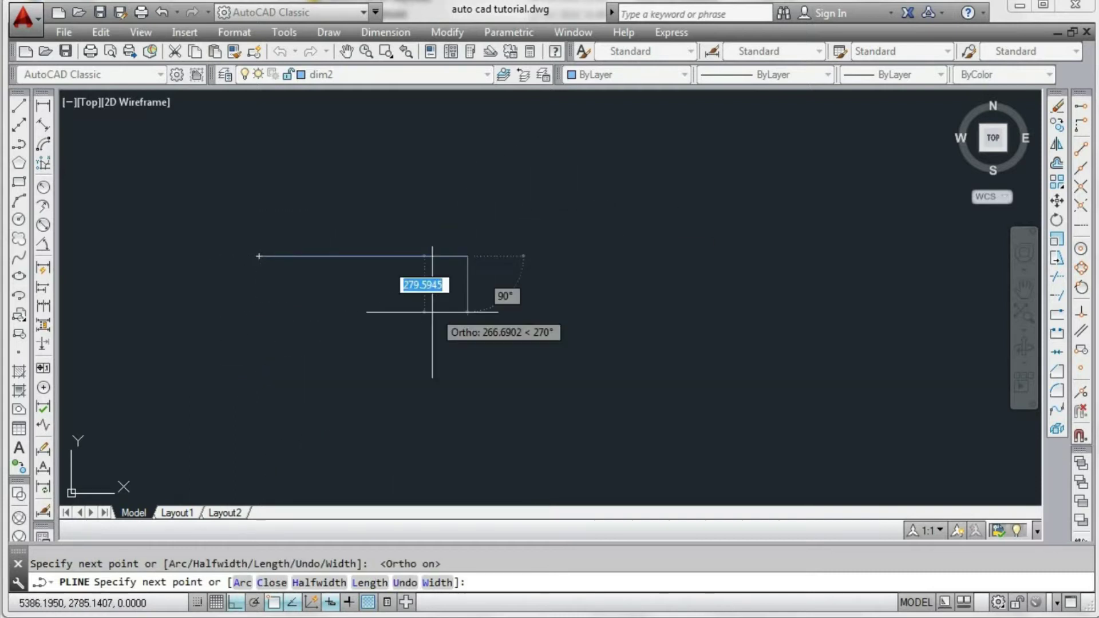
type("a")
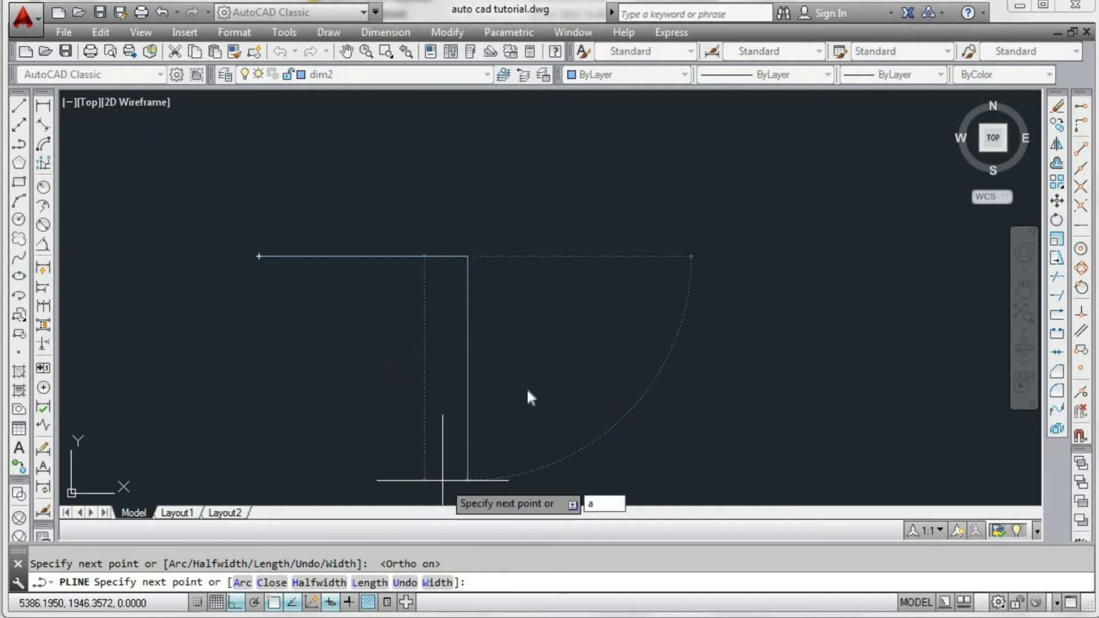
key("Return")
left_click(468, 331)
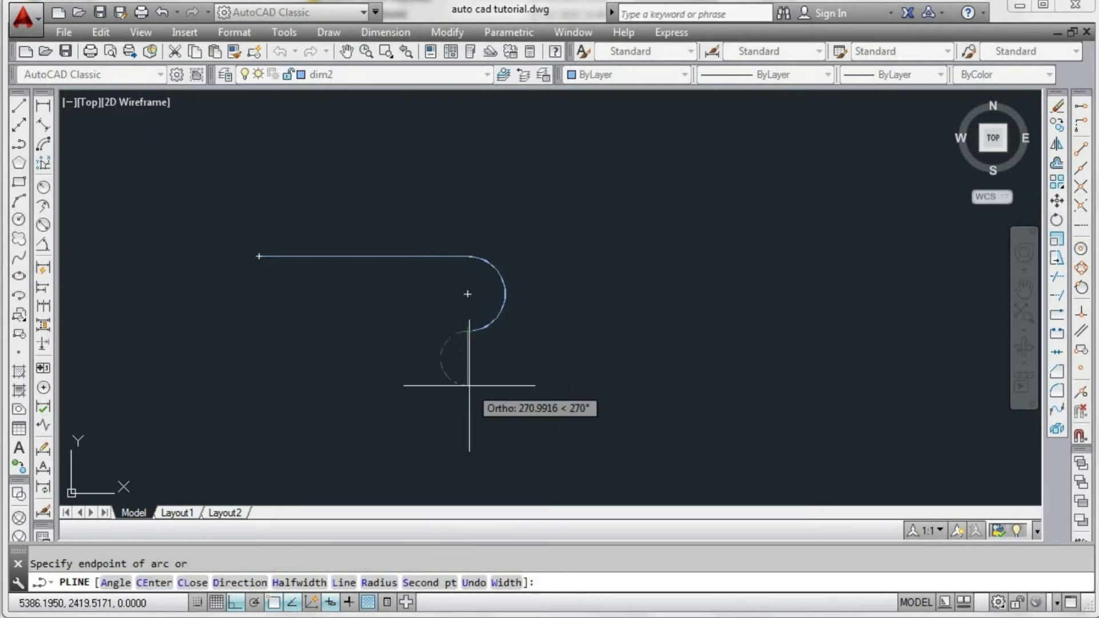
left_click(479, 388)
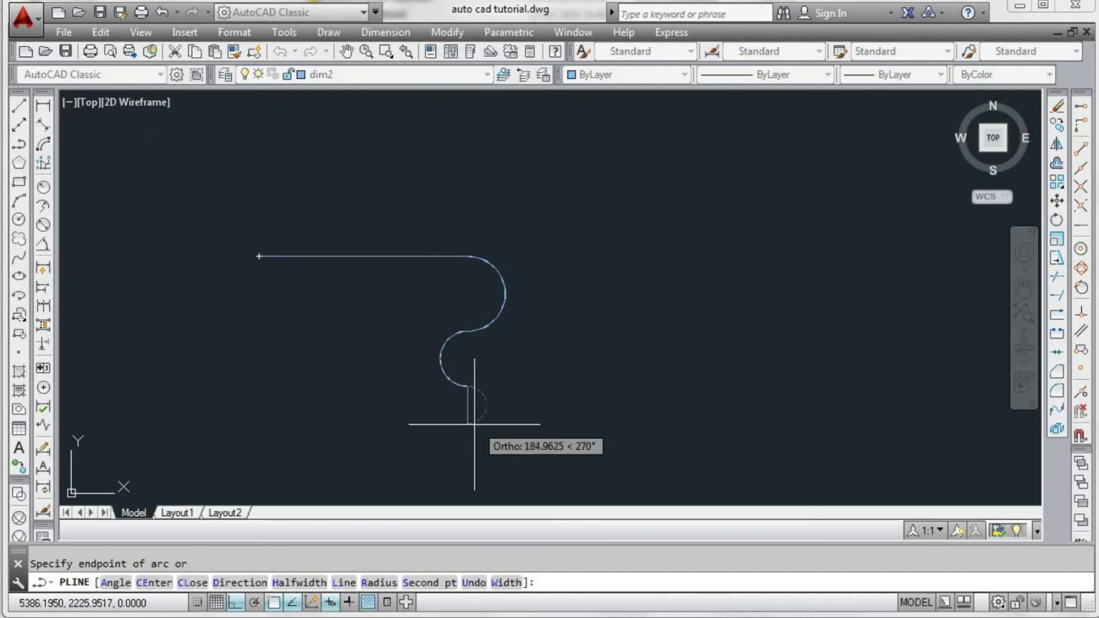
left_click(469, 424)
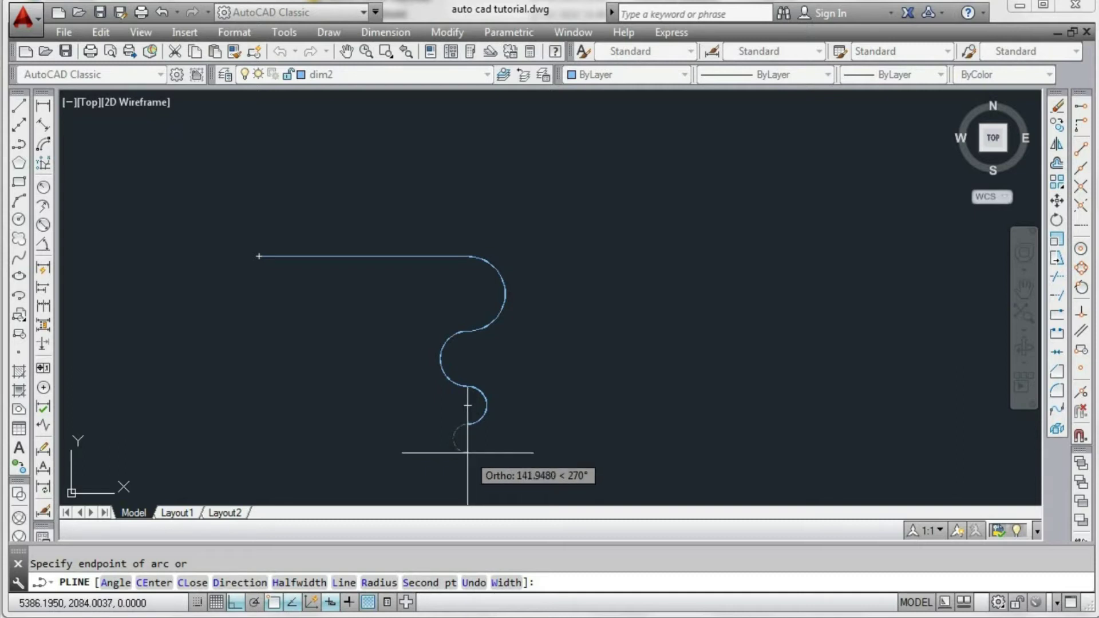
Return to line mode and draw the bottom and left edges back to the start, finishing the outline.
type("l")
key("Return")
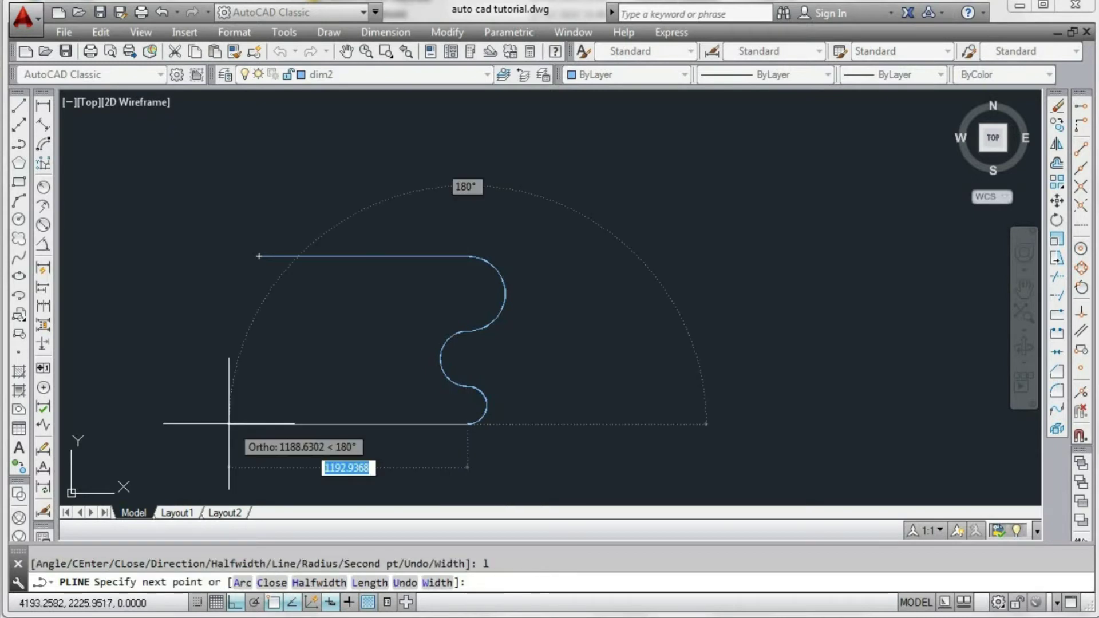
left_click(260, 424)
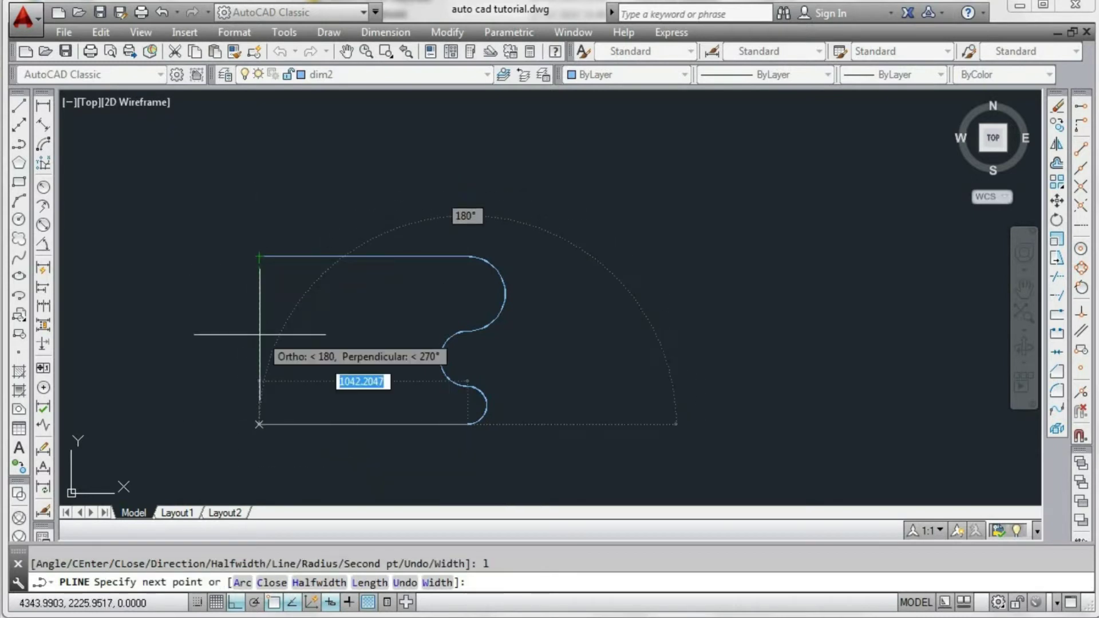
left_click(259, 256)
right_click(259, 256)
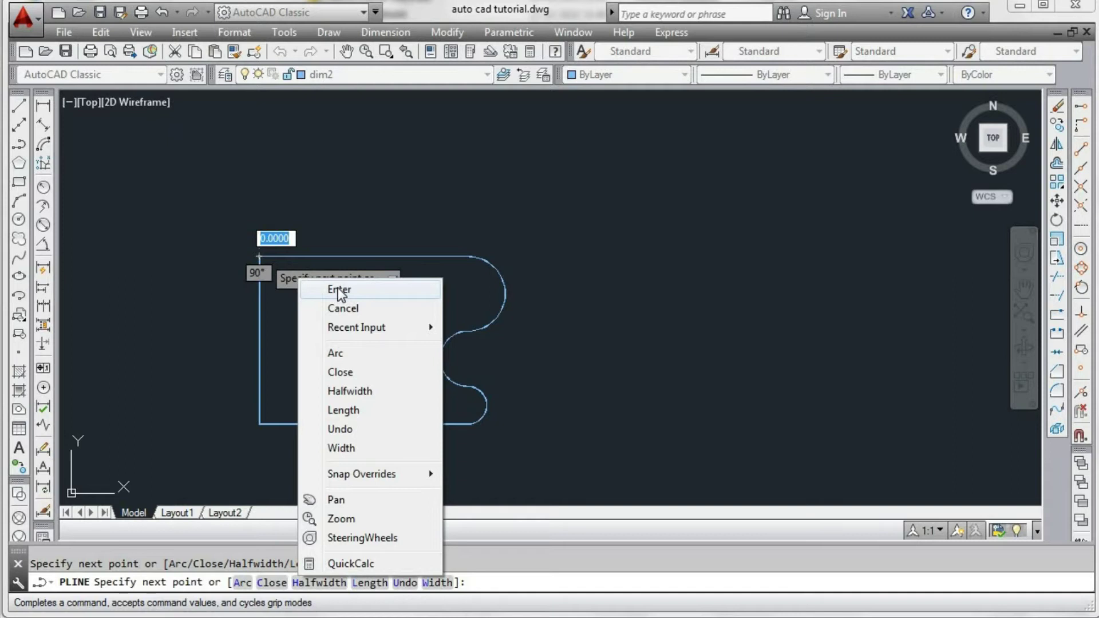
left_click(339, 290)
middle_click_drag(535, 300, 452, 250)
Draw a horizontal polyline to the right with starting and ending half-width 10.
type("p")
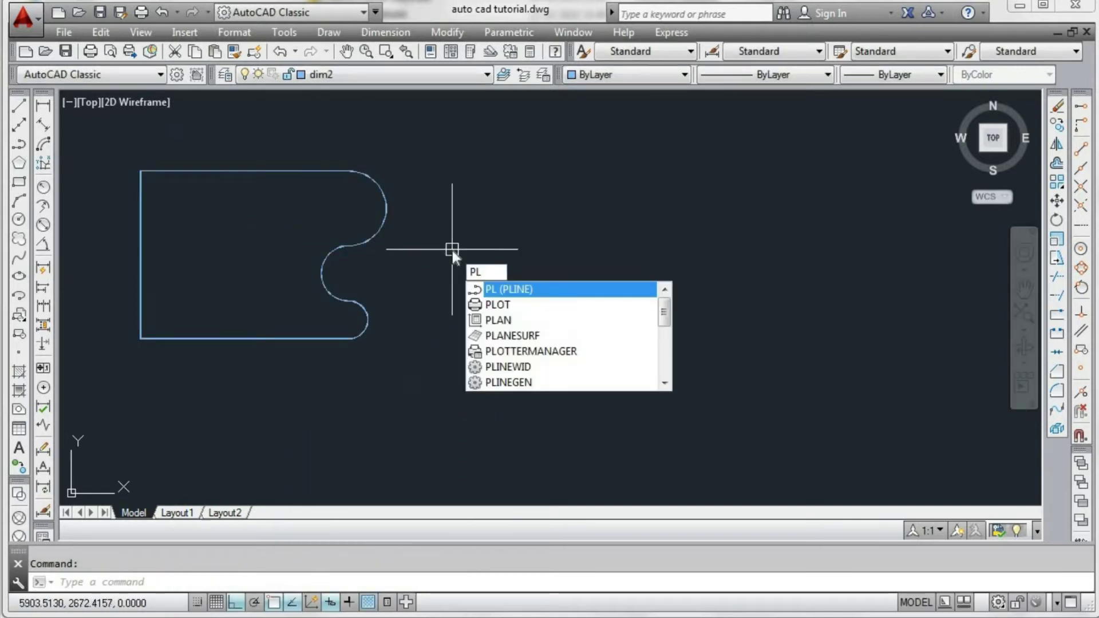
key("Return")
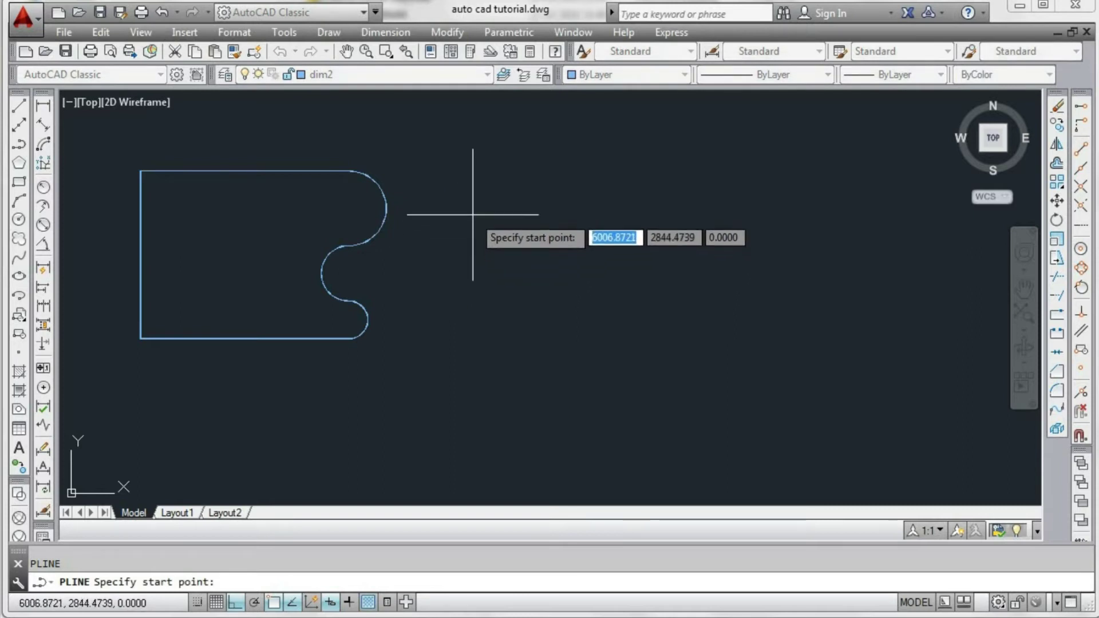
left_click(473, 212)
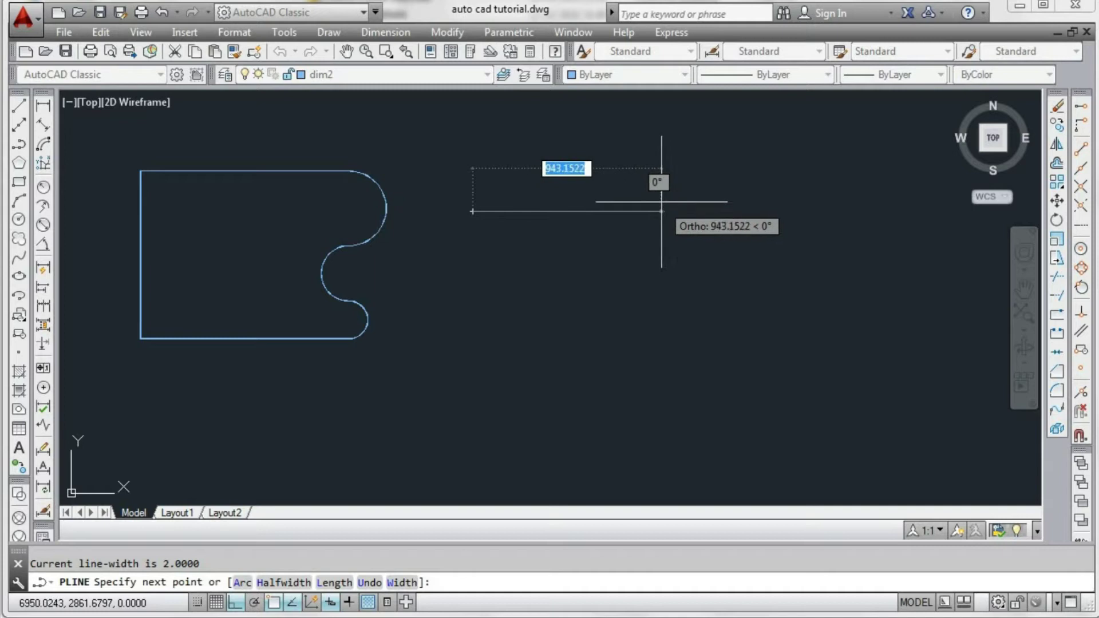
type("h")
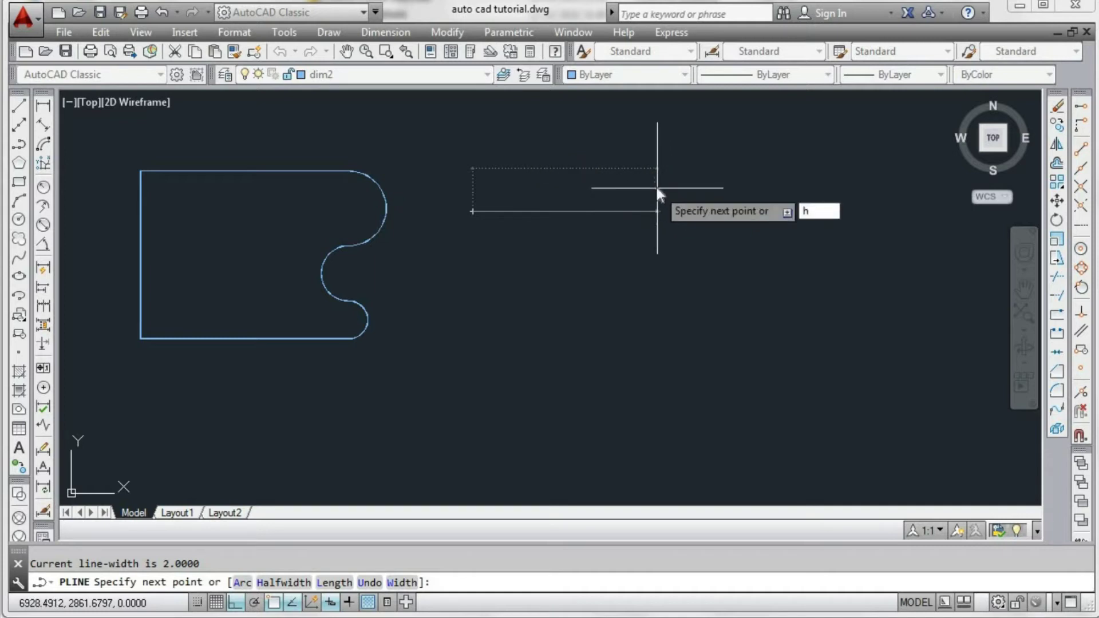
key("Return")
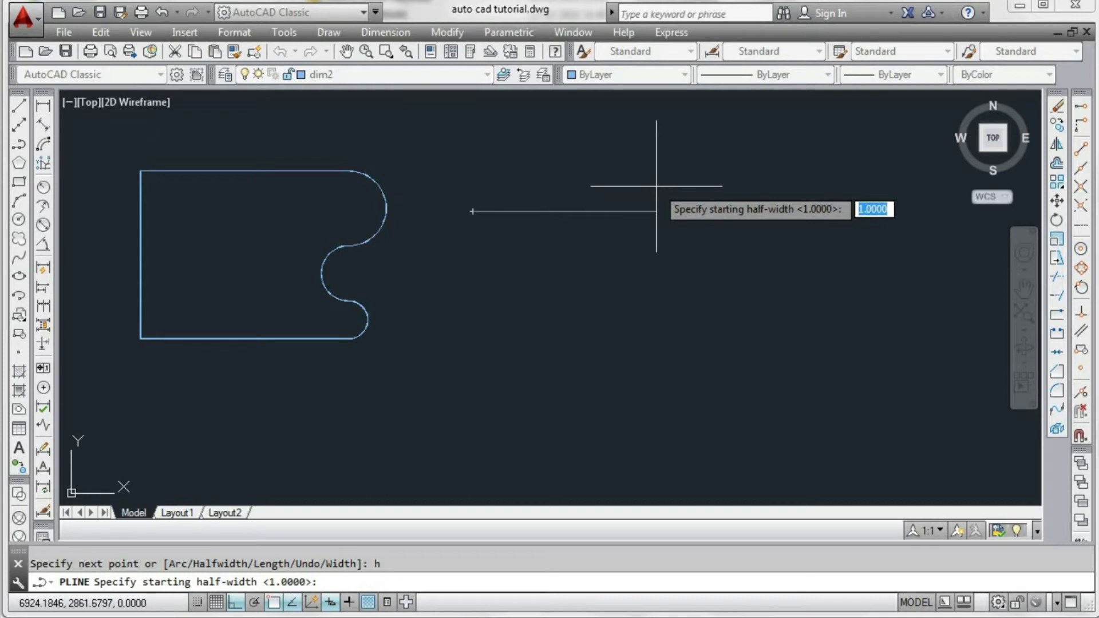
type("10")
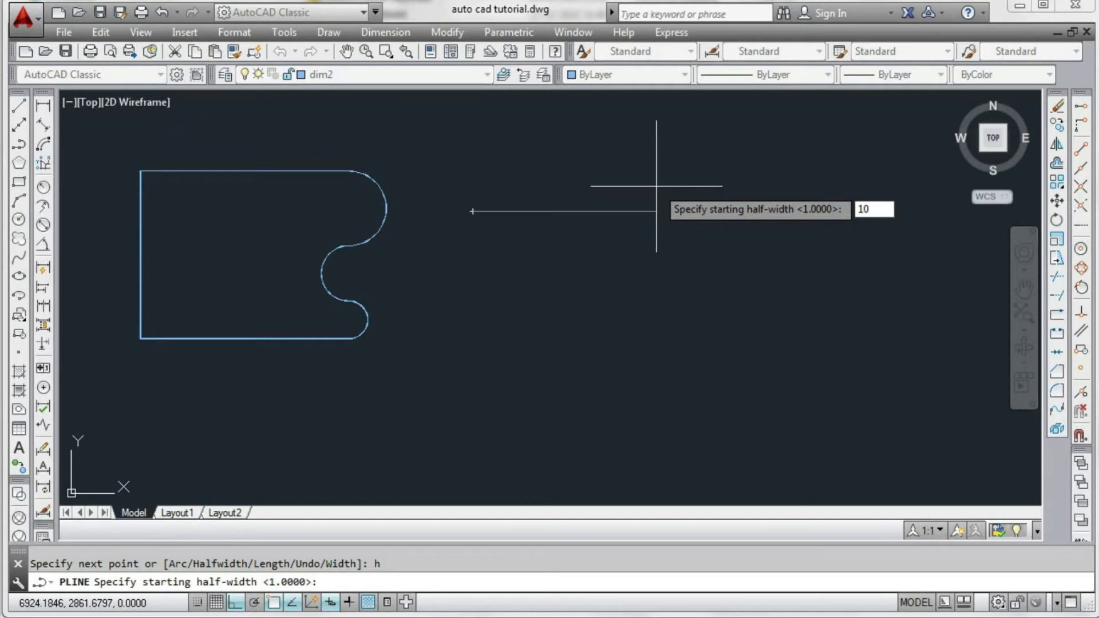
key("Return")
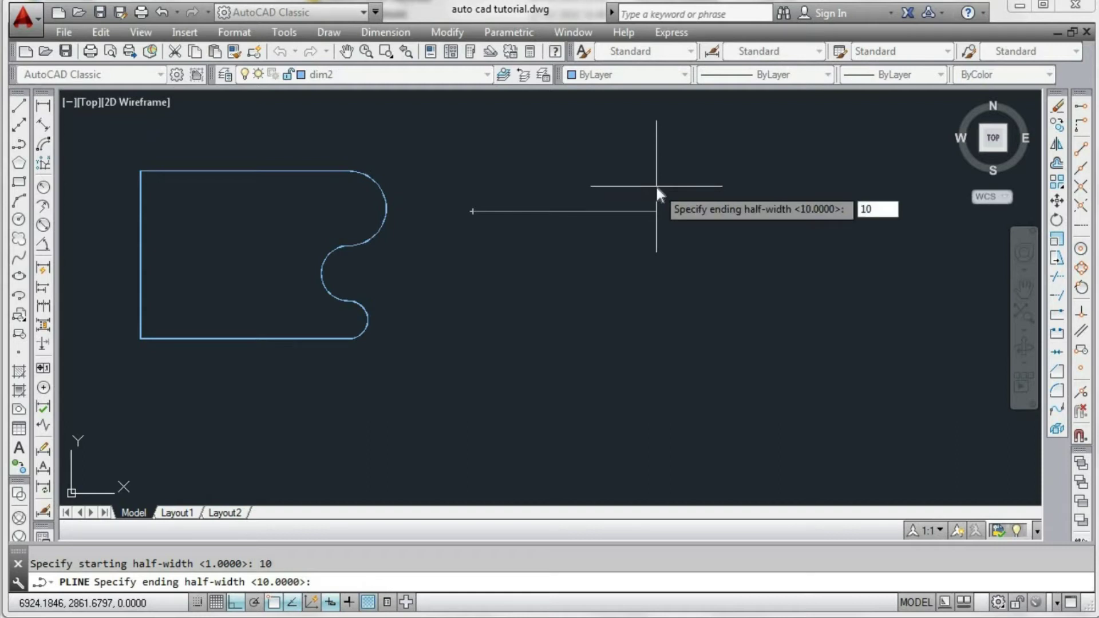
key("Return")
left_click(668, 197)
key("Return")
middle_click_drag(573, 199, 582, 226)
scroll(579, 228, "up", 2)
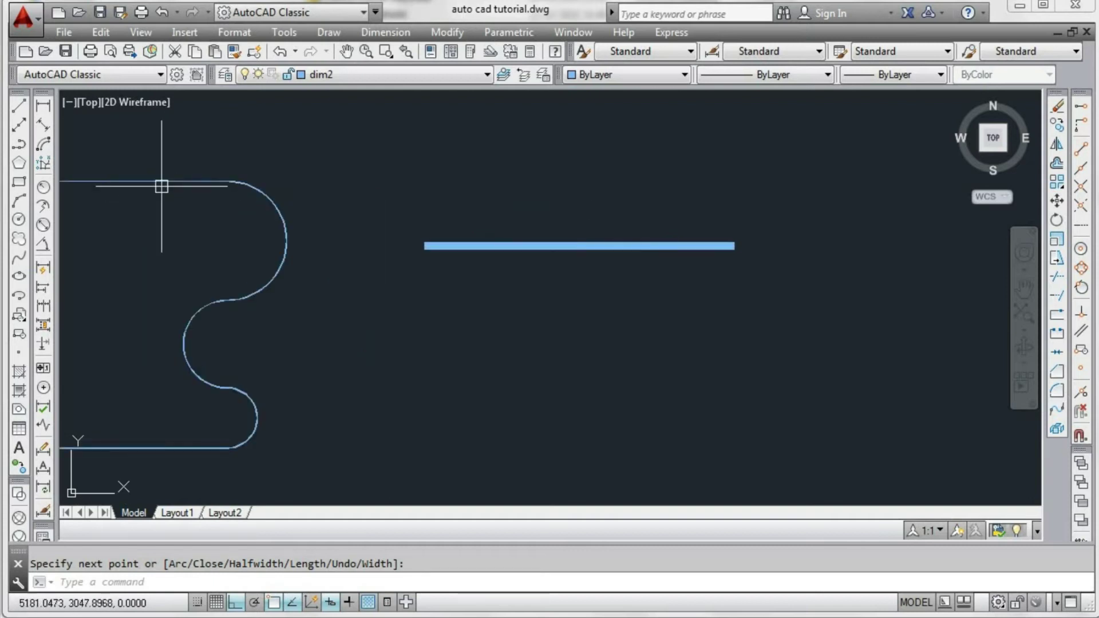
middle_click_drag(567, 245, 558, 228)
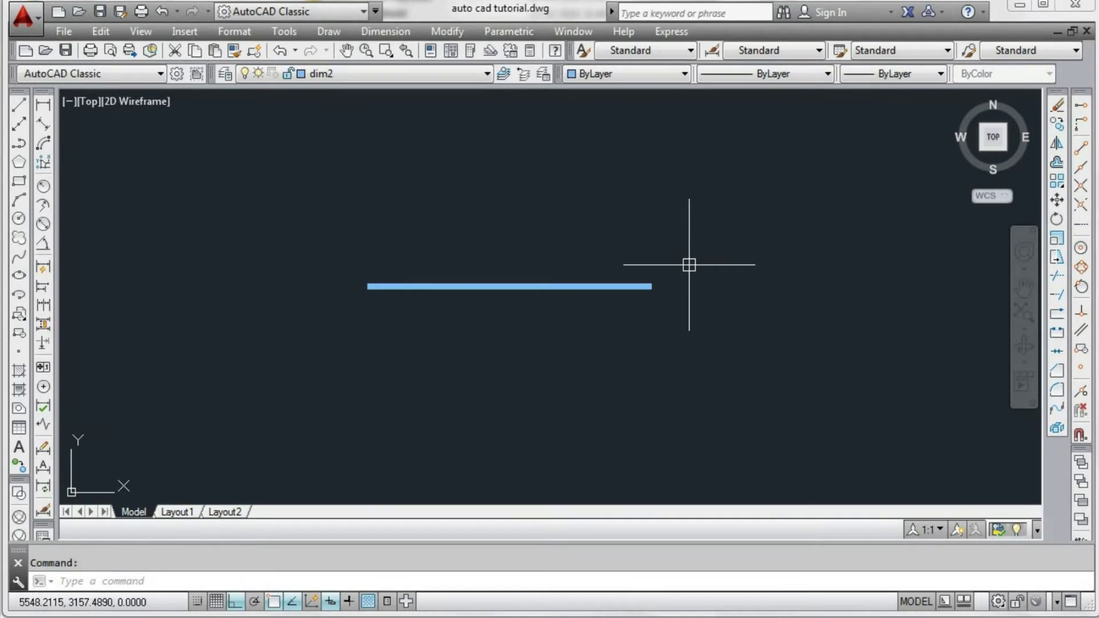
Start a polyline above the thick bar with starting and ending half-width 0.
type("PL")
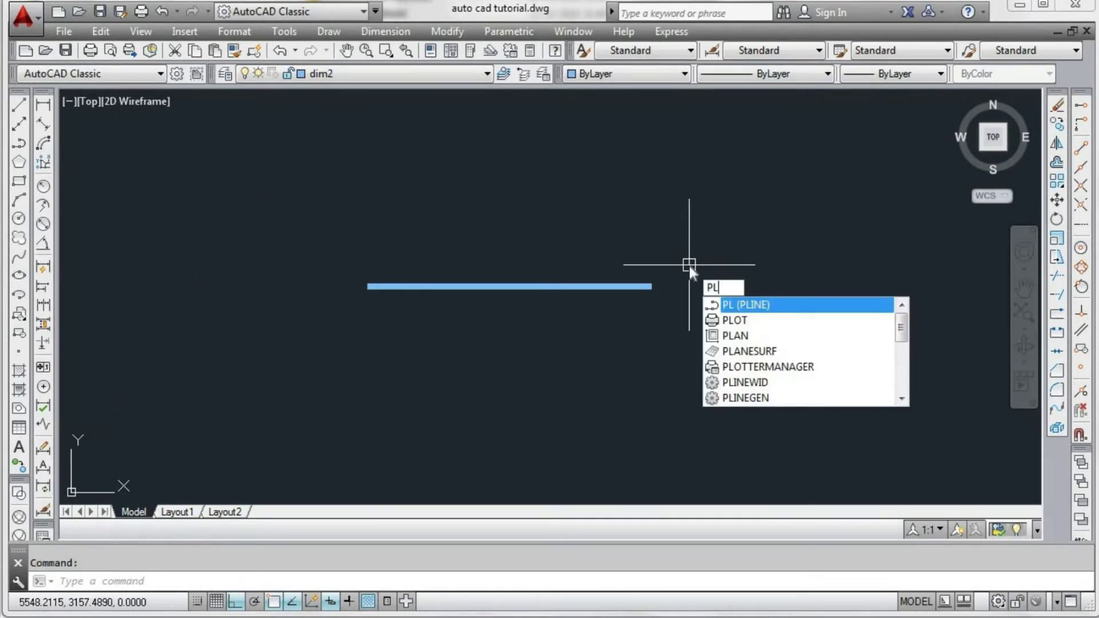
key("Return")
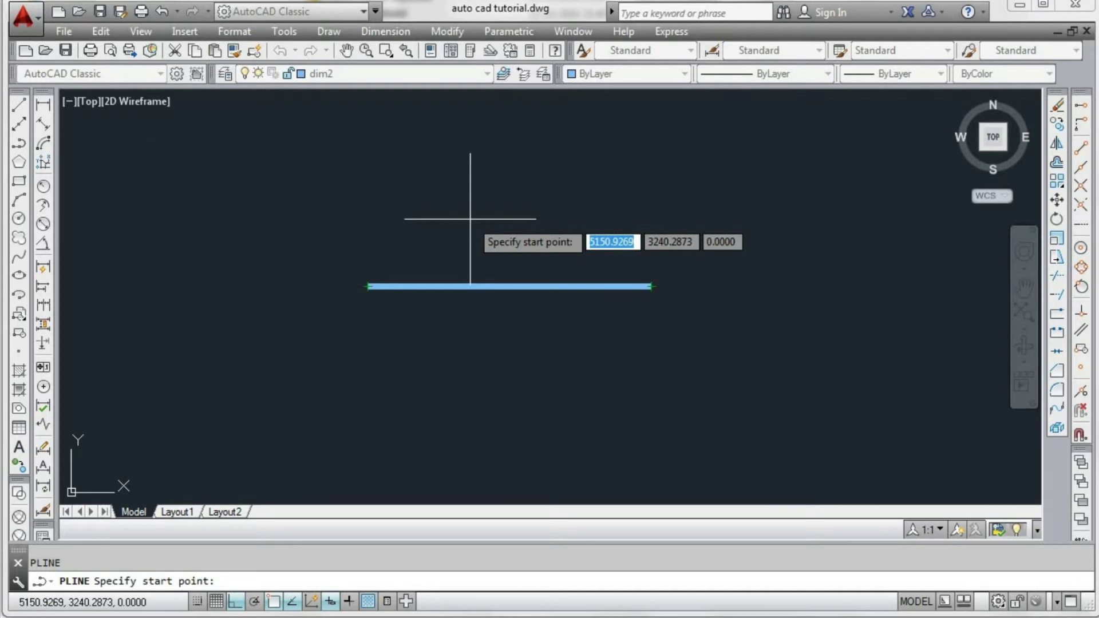
left_click(368, 217)
type("h")
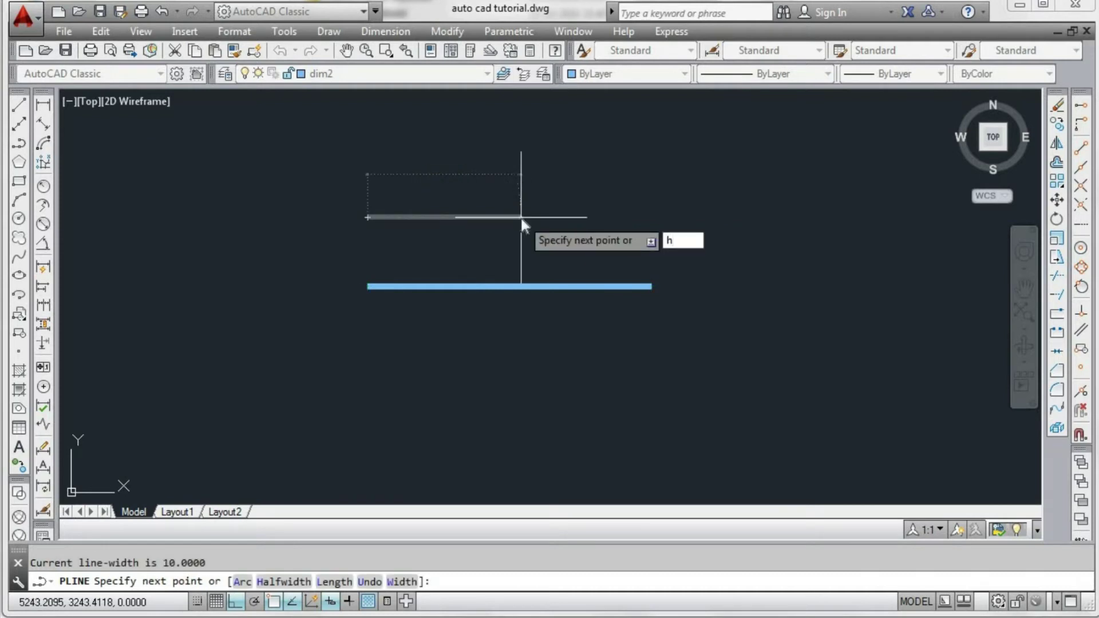
key("Return")
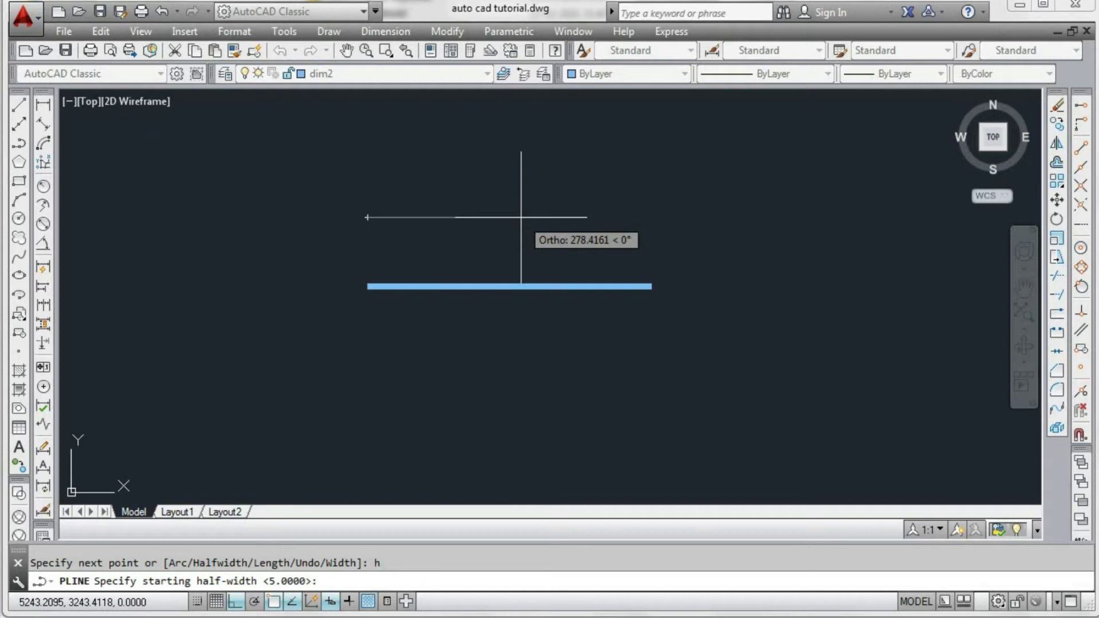
type("0")
key("Return")
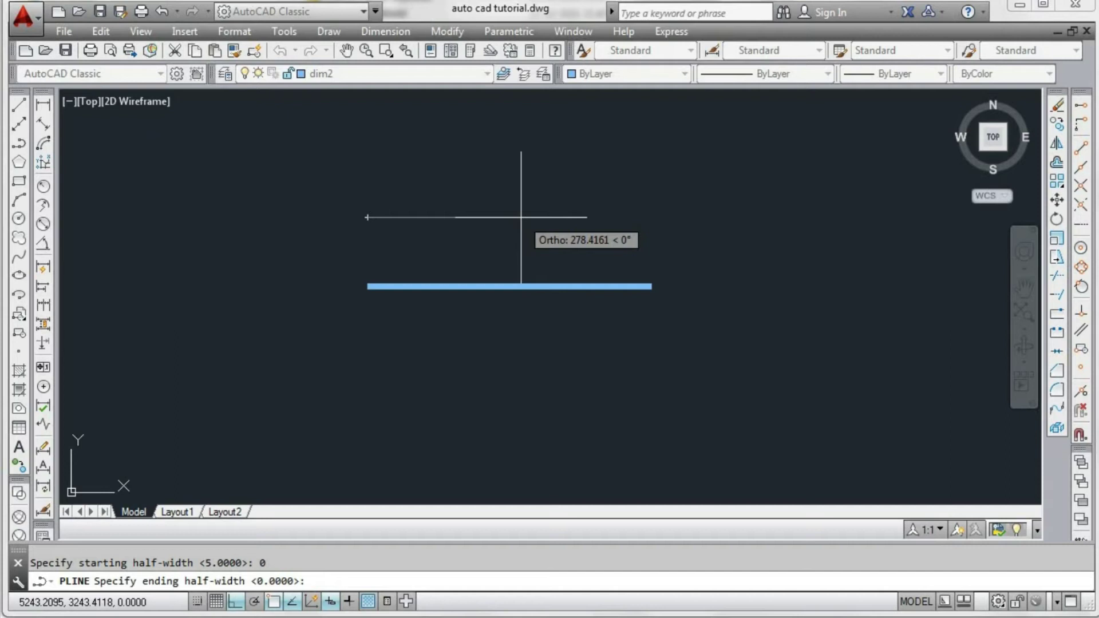
type("0")
key("Return")
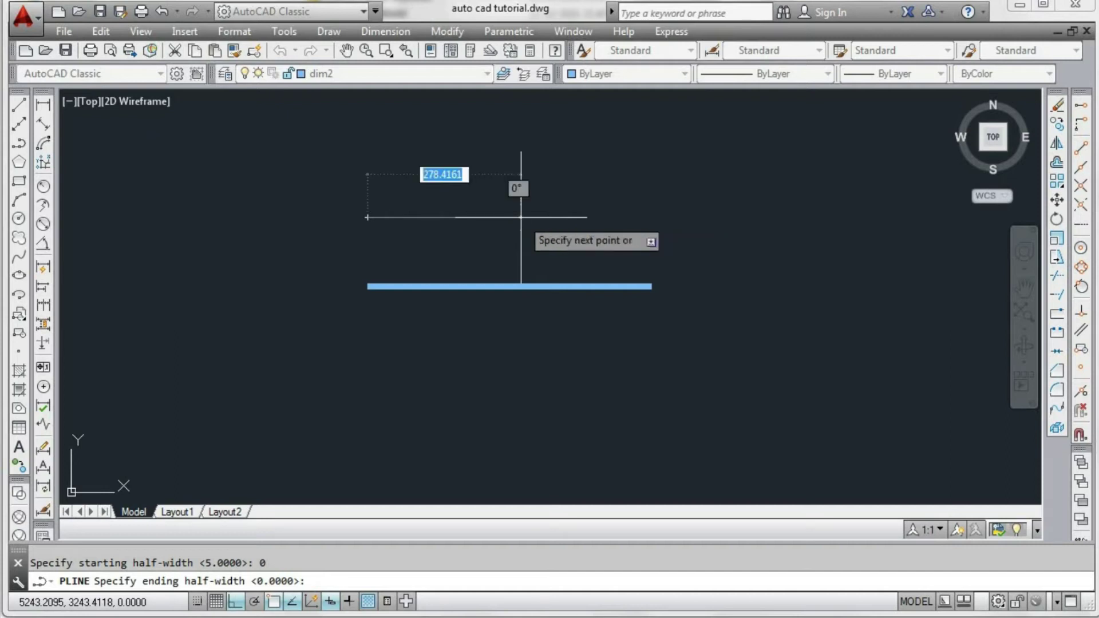
Finish the thin line above the bar, then draw a 300-unit thin polyline below it.
left_click(651, 218)
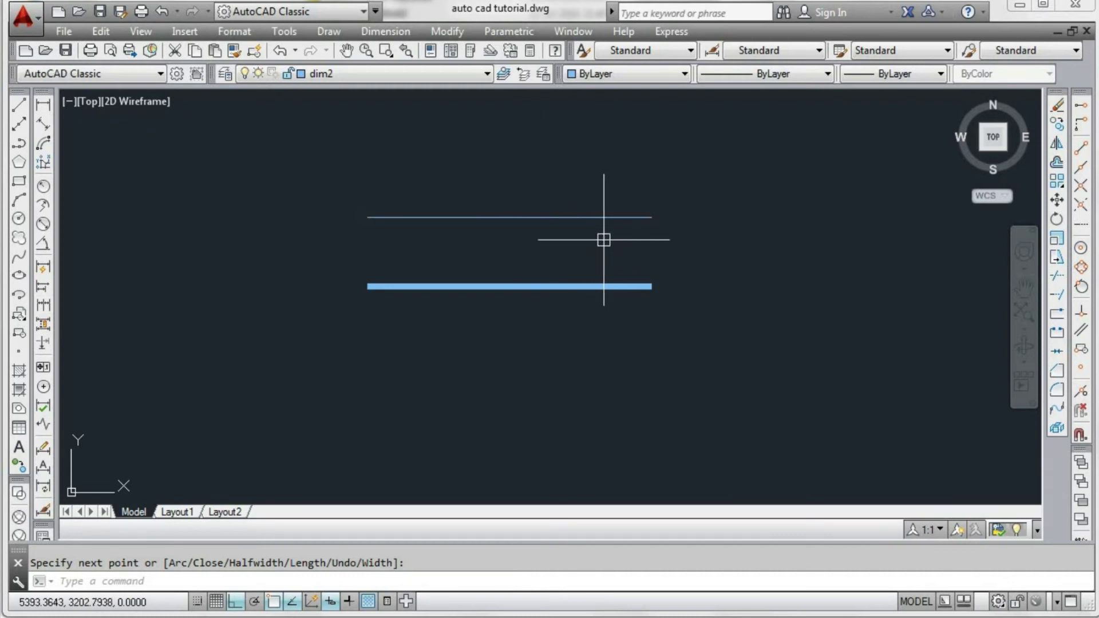
key("Return")
type("pl")
key("Return")
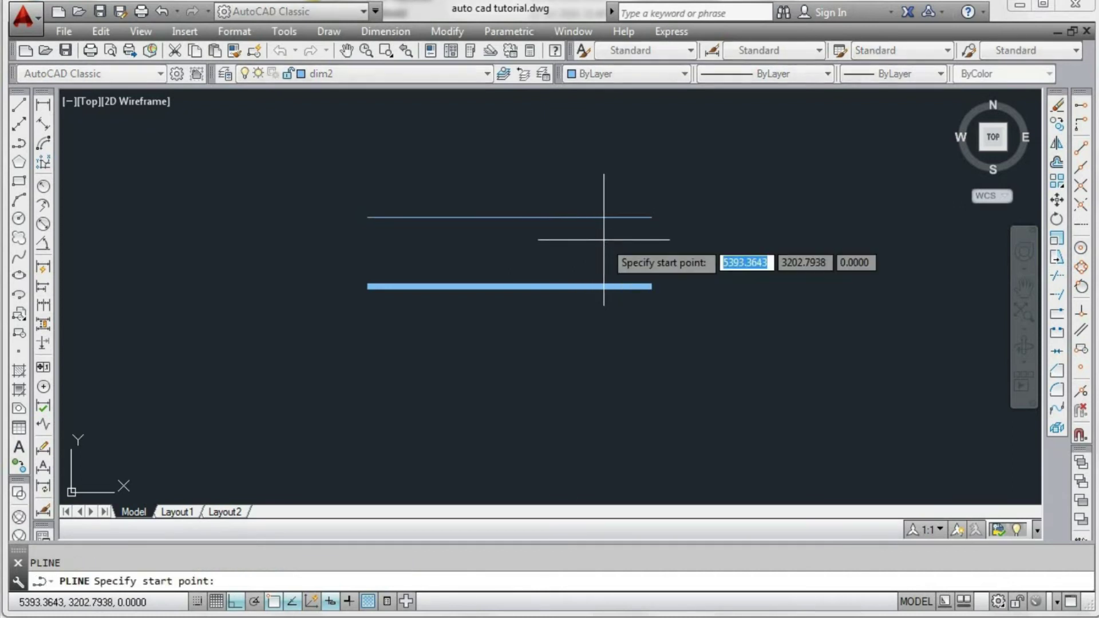
left_click(372, 287)
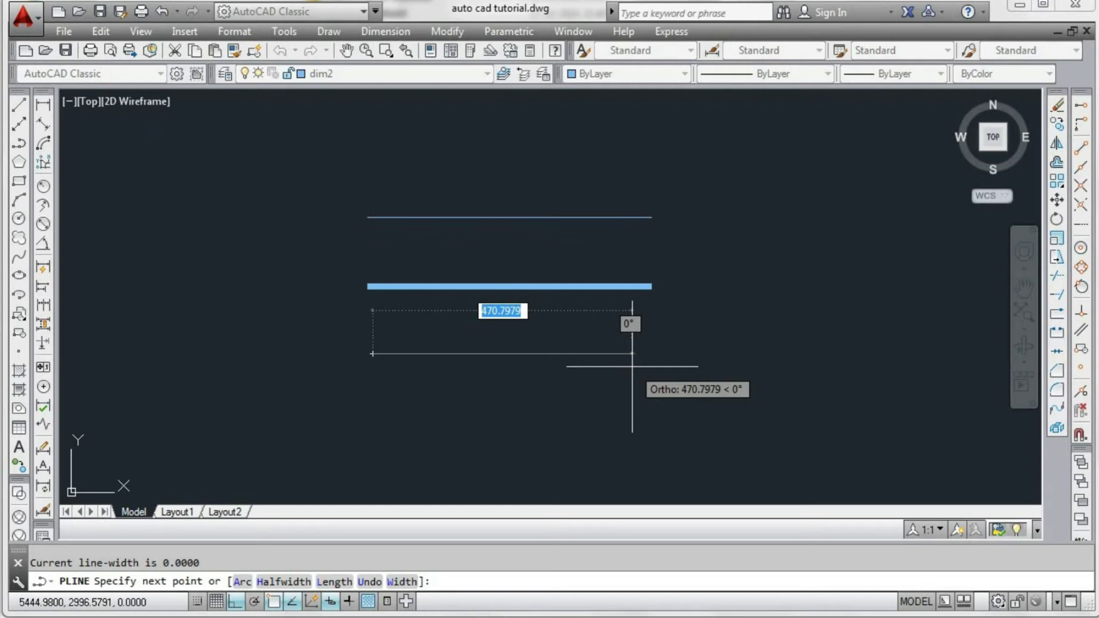
type("300")
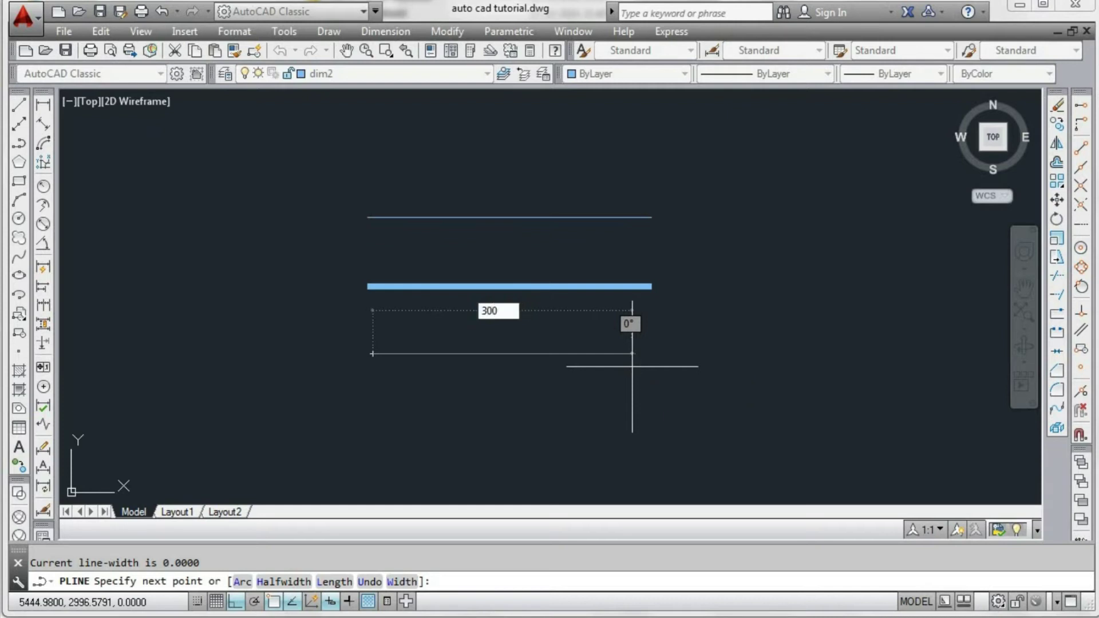
key("Return")
key("Return")
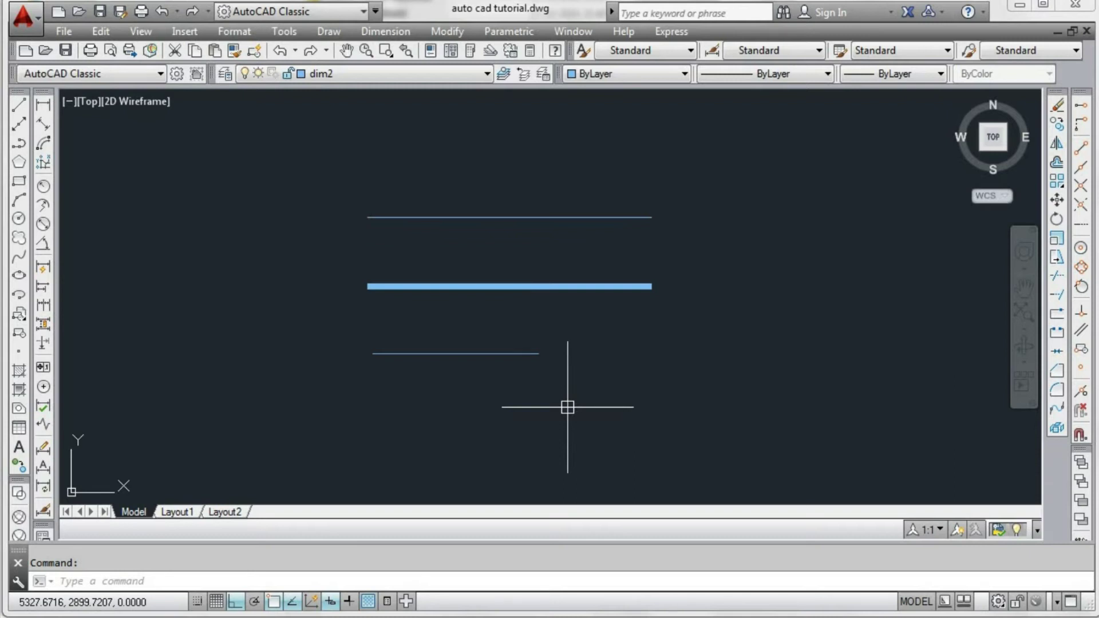
Start a polyline lower left with starting and ending width 10.
type("PL")
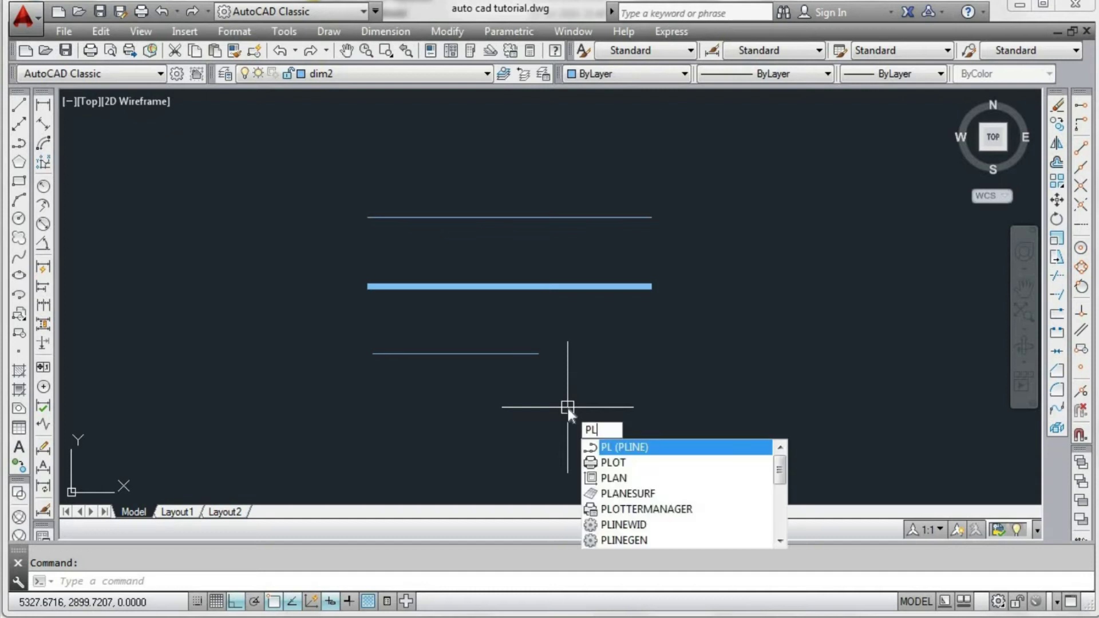
key("Return")
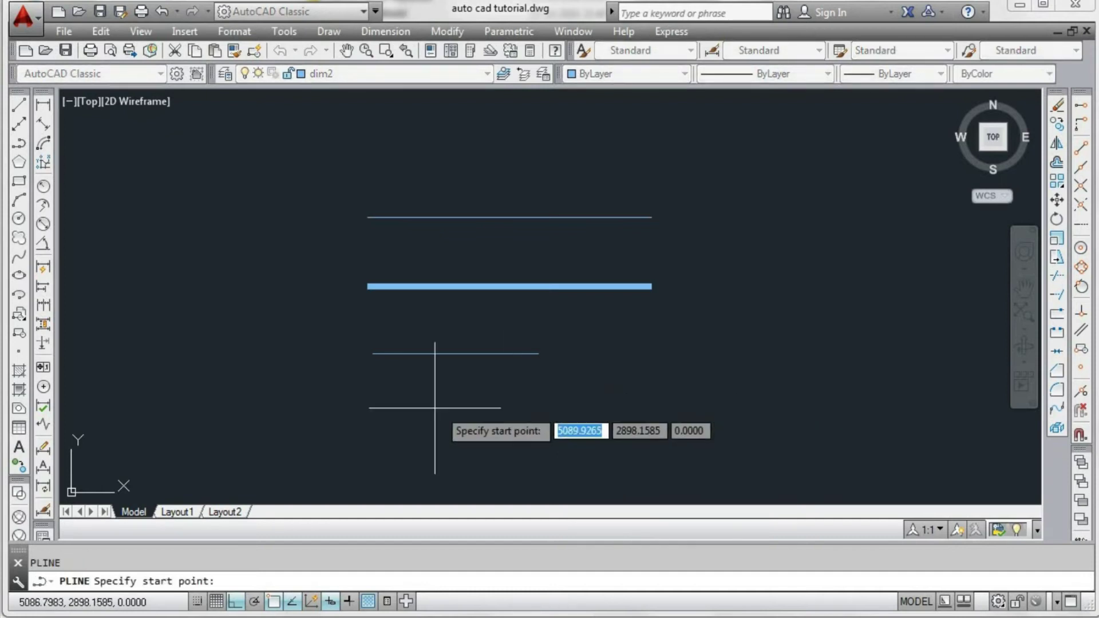
left_click(373, 405)
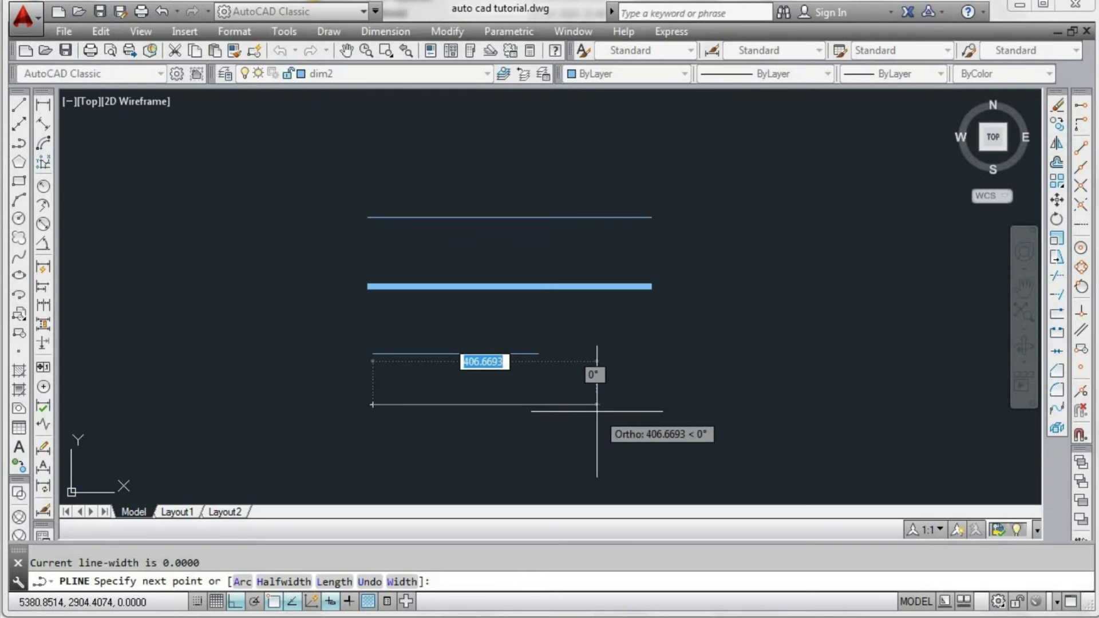
type("w")
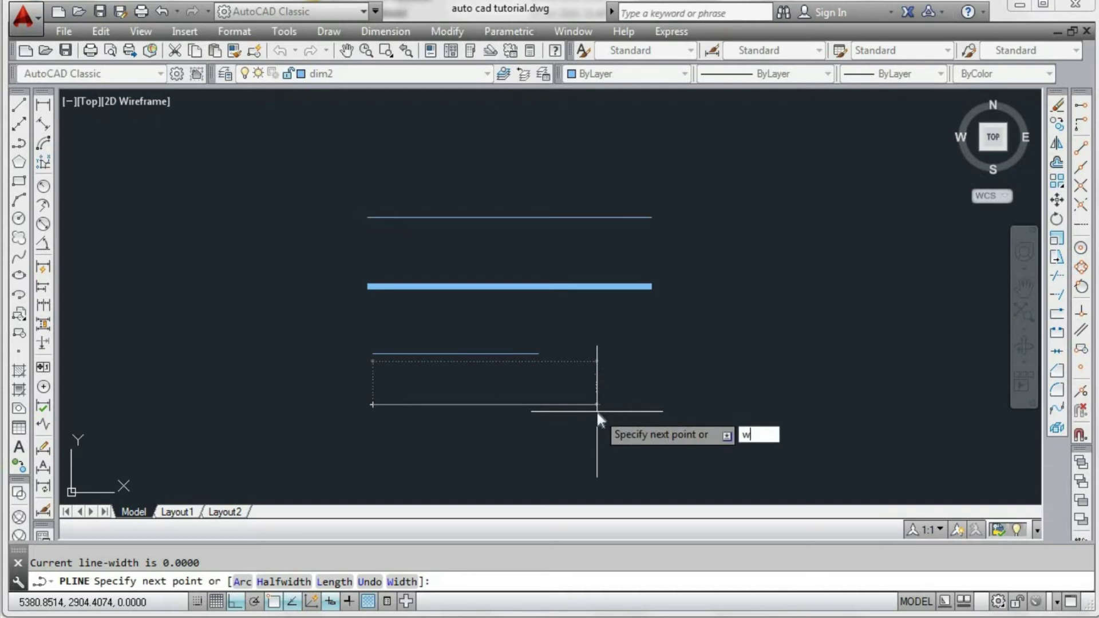
key("Return")
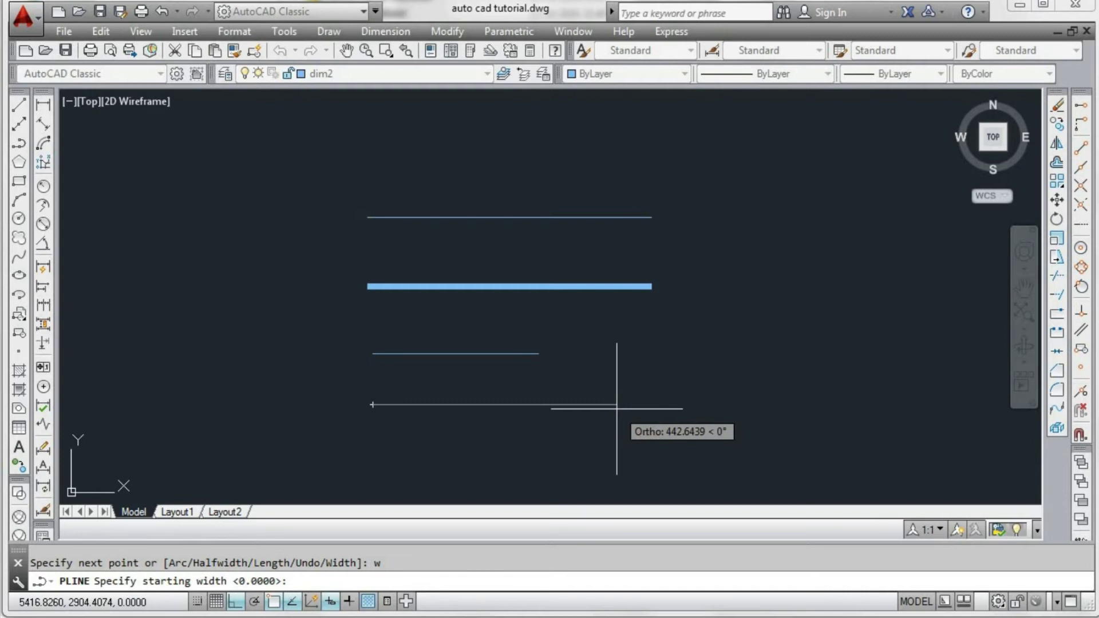
type("10")
key("Return")
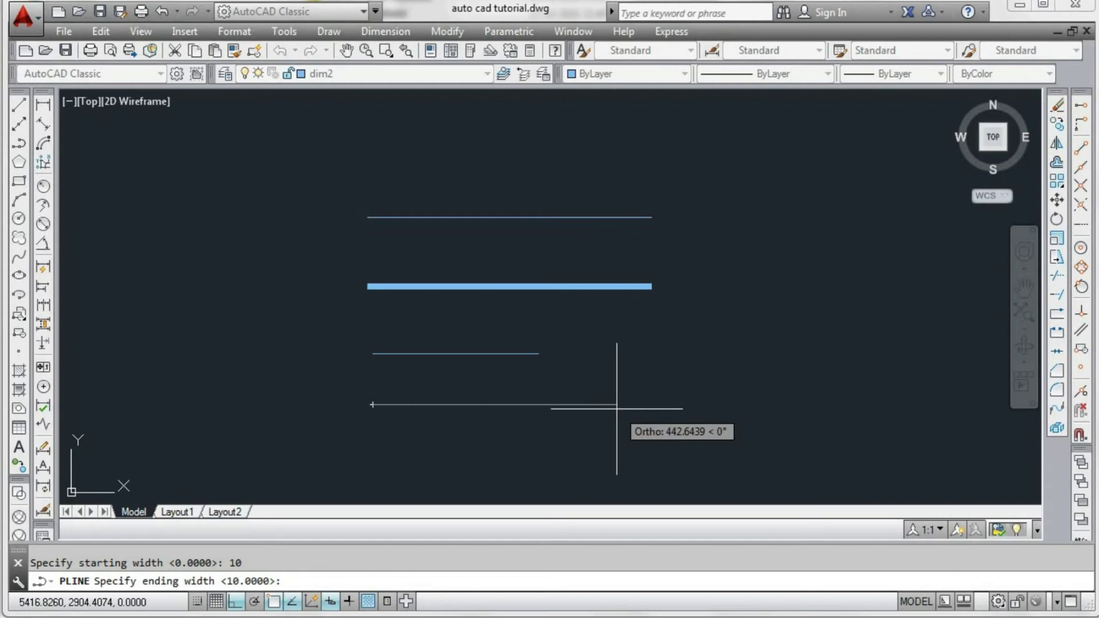
type("10")
key("Return")
scroll(653, 406, "up", 2)
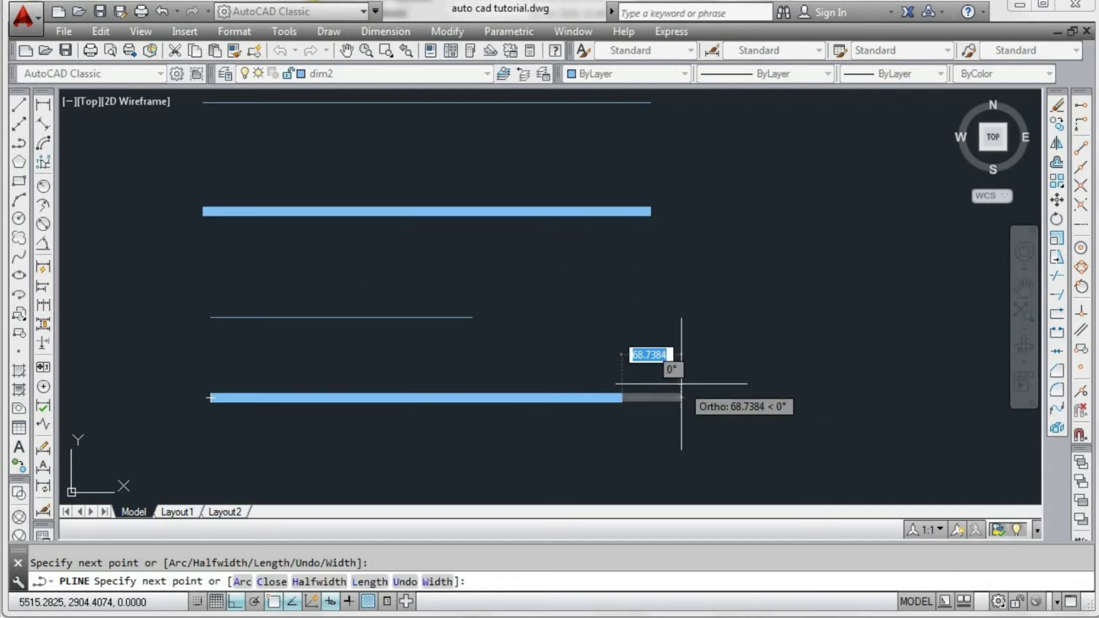
Add a segment tapering from width 20 to 0 out to the arrow tip, and finish.
type("w")
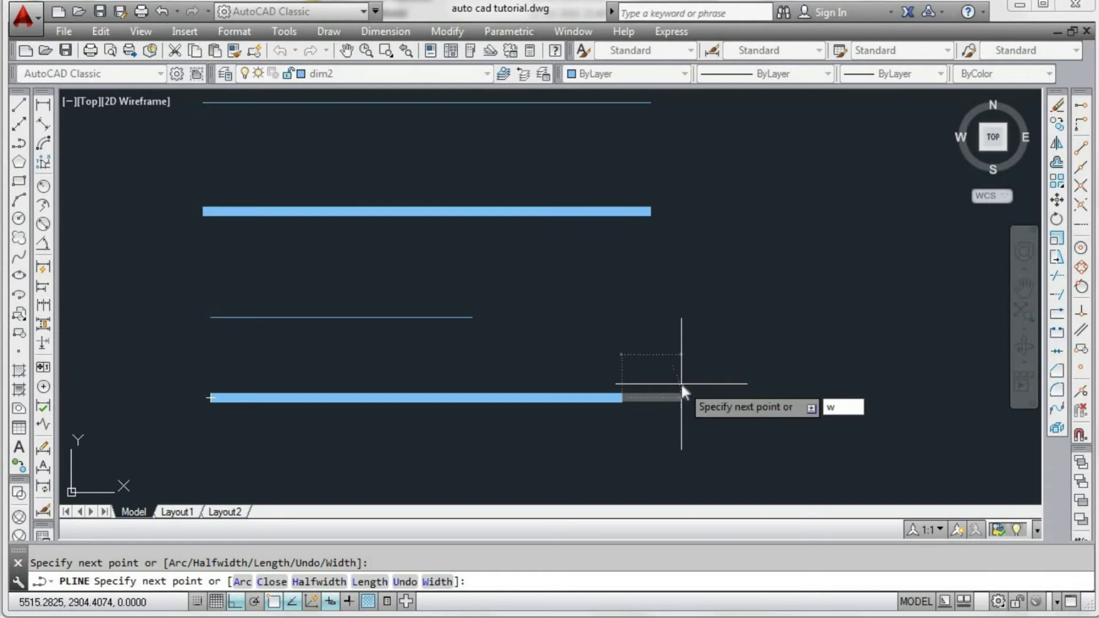
key("Return")
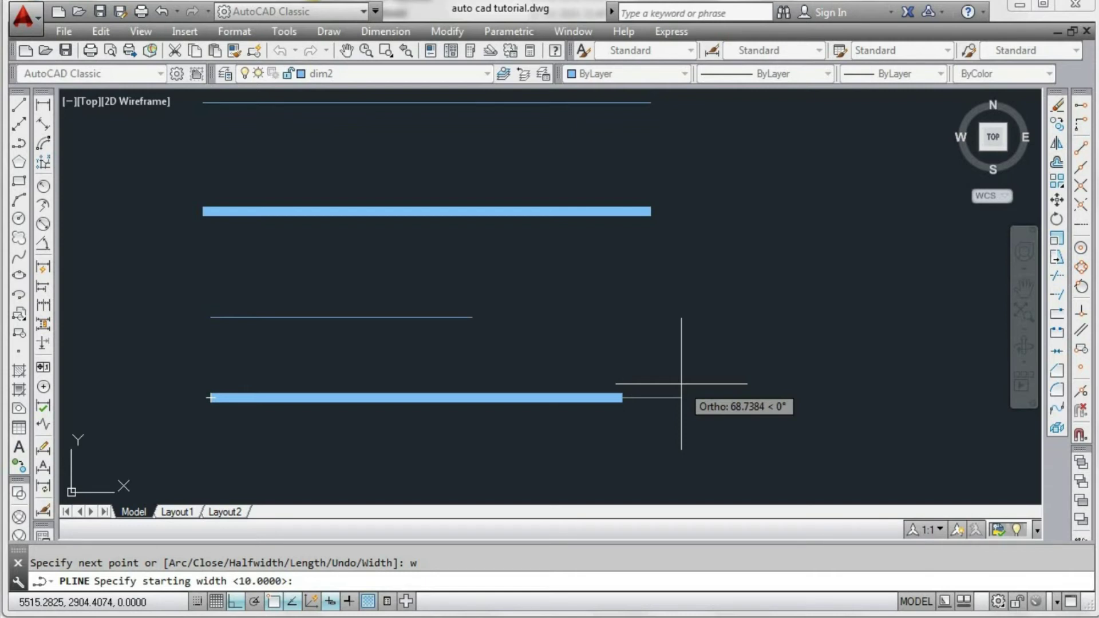
type("20")
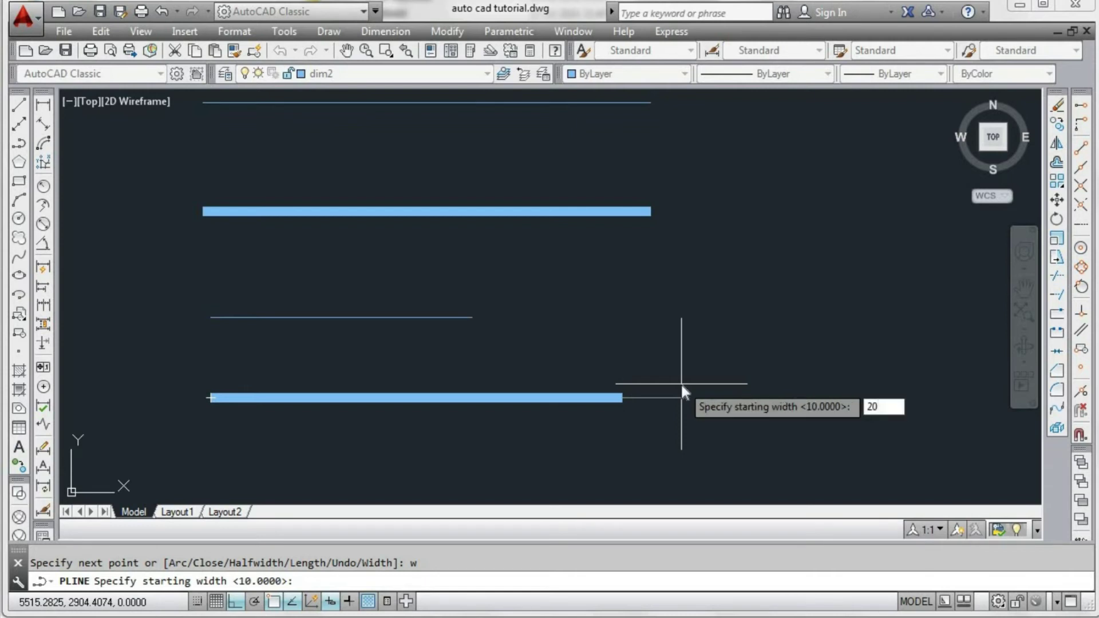
key("Return")
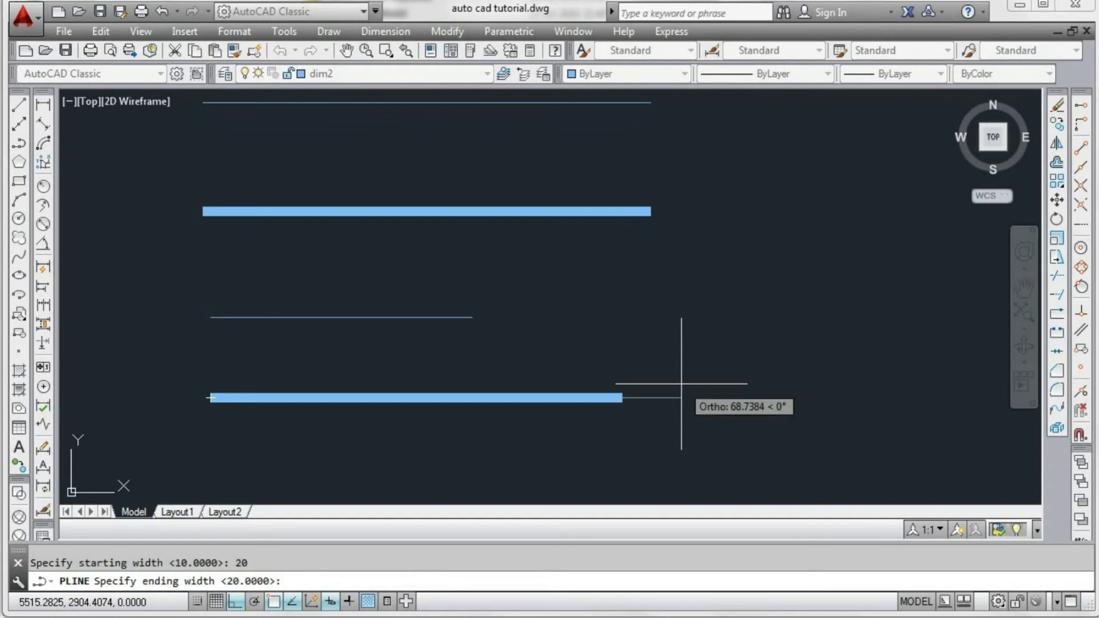
type("0")
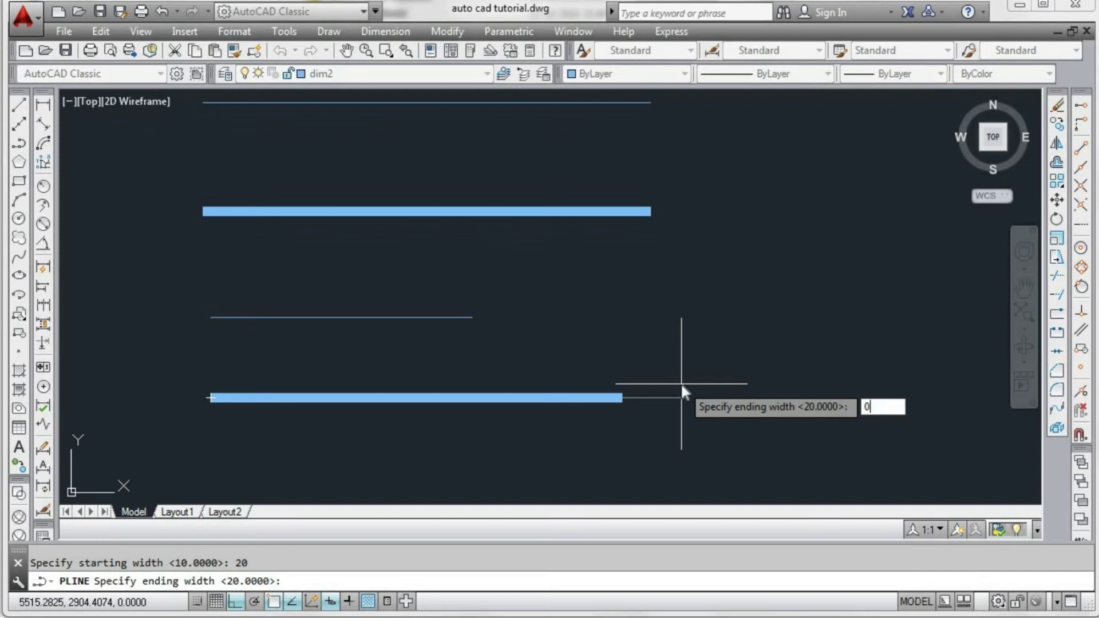
key("Return")
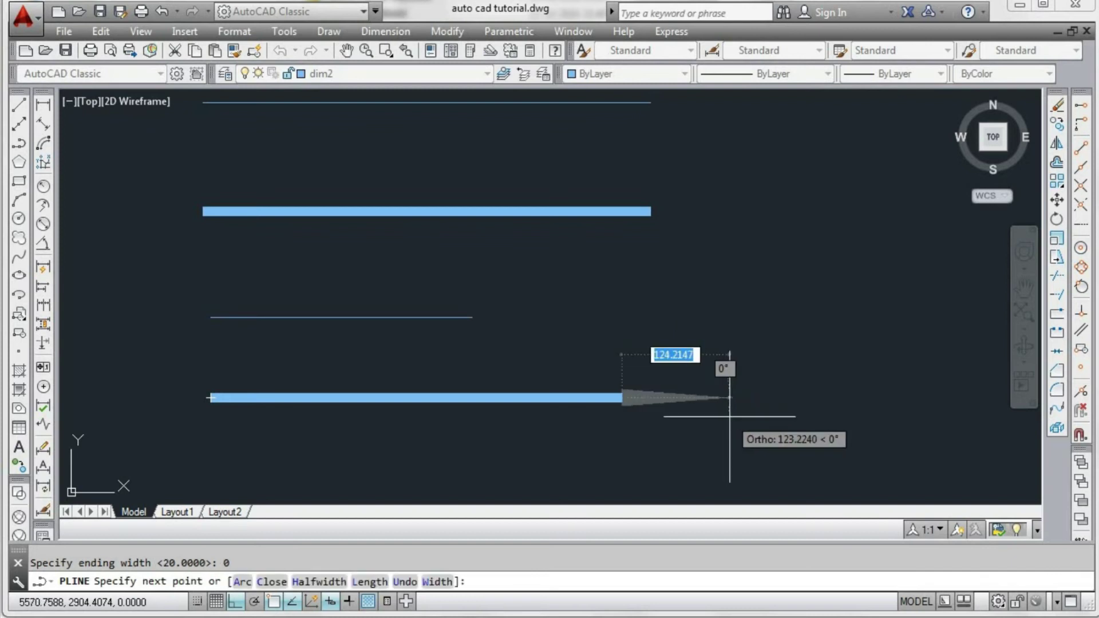
left_click(678, 395)
right_click(697, 420)
left_click(716, 428)
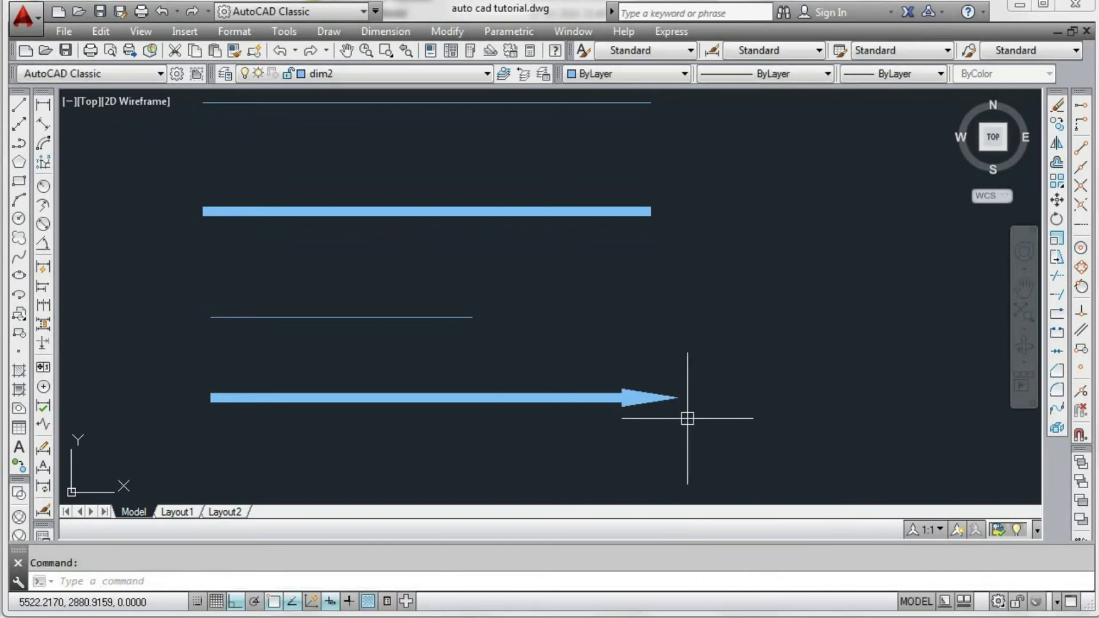
Draw a horizontal polyline segment above the others and switch to arc mode.
scroll(687, 418, "down", 4)
type("PL")
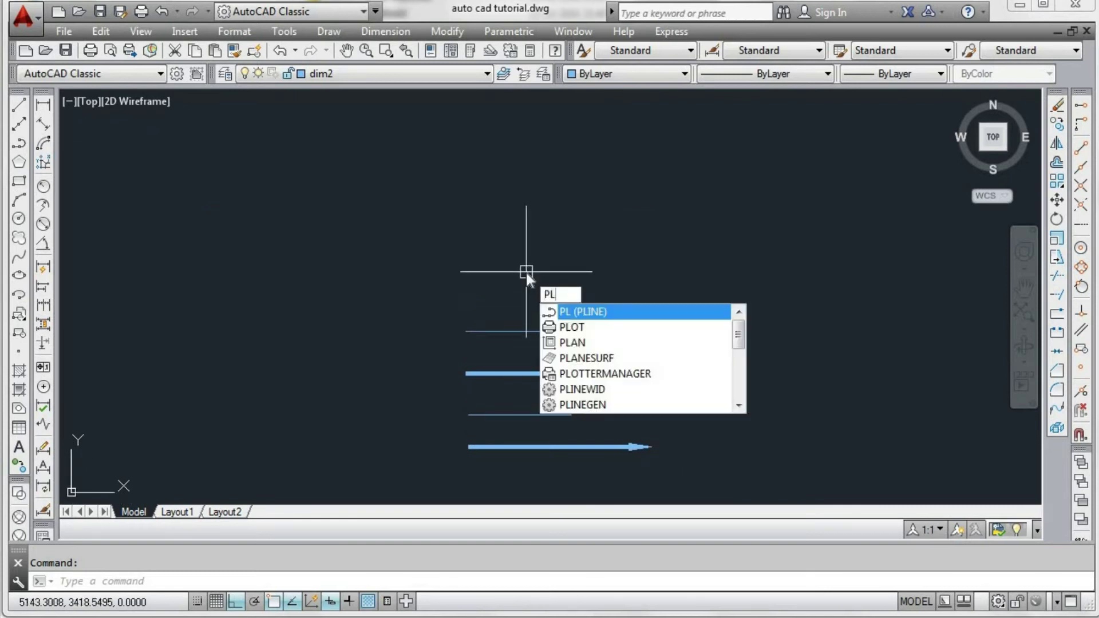
key("Return")
left_click(466, 291)
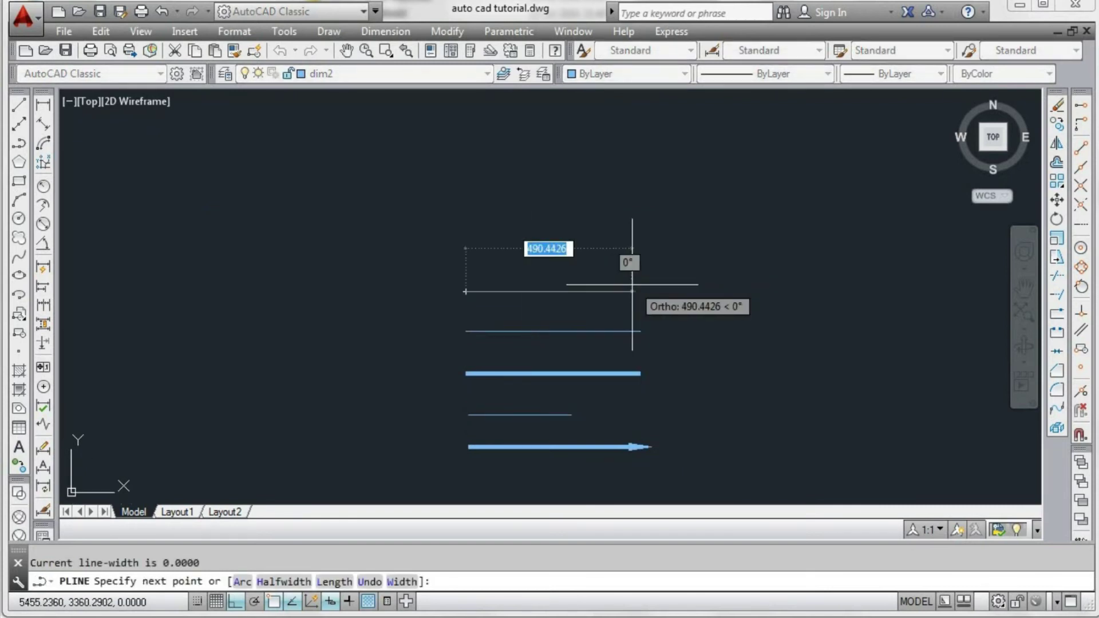
left_click(636, 290)
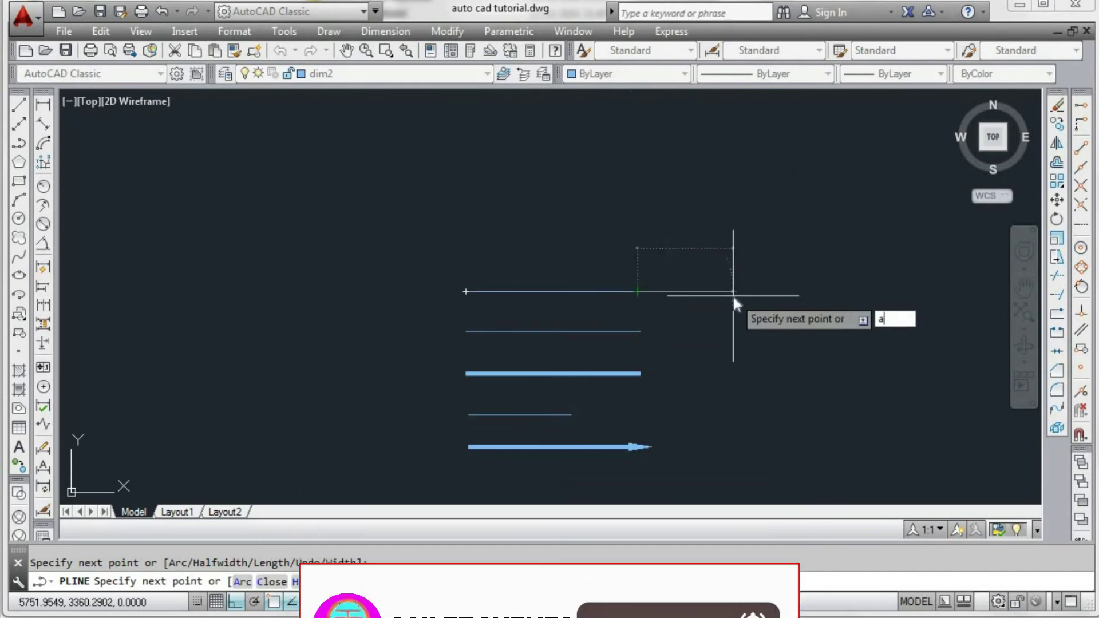
type("a")
key("Return")
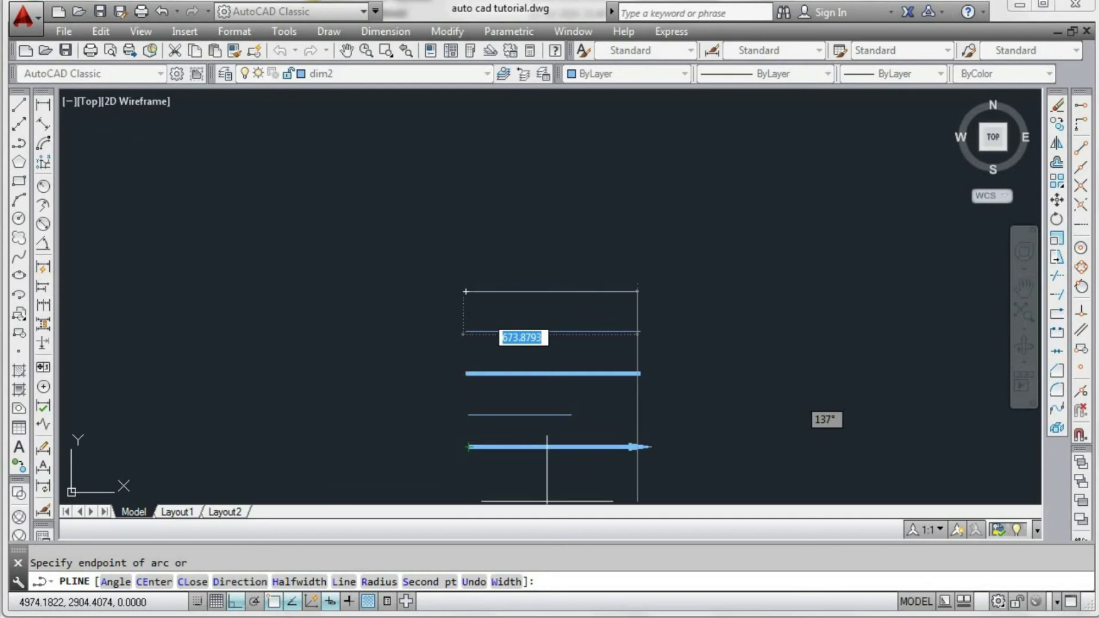
End it with an arc centered just above the line end, with a 90° included angle.
type("c")
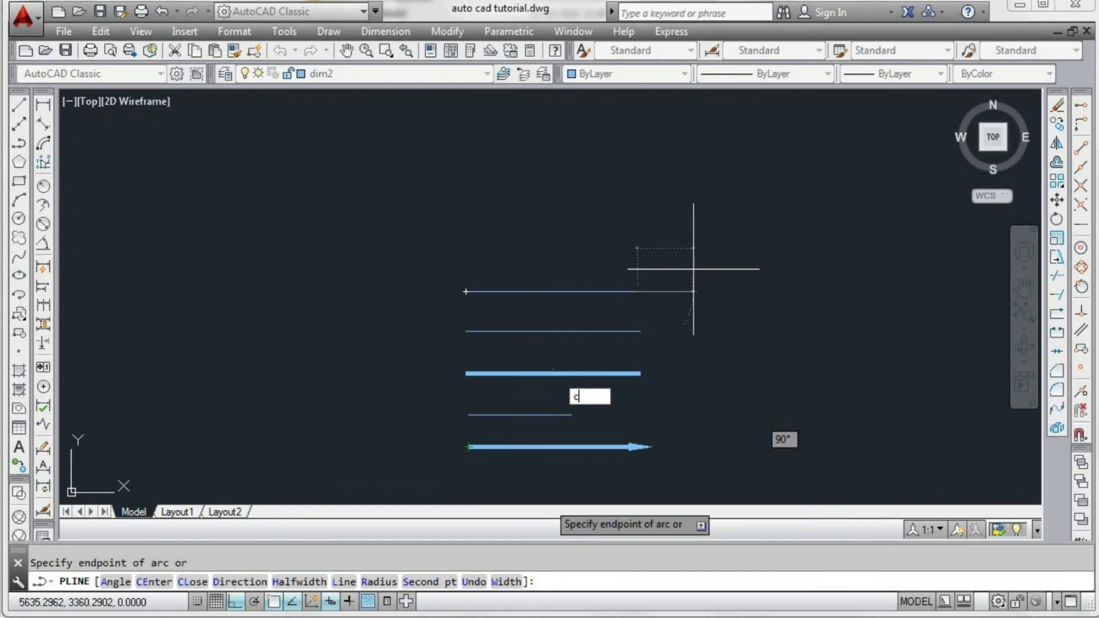
key("Return")
type("ce")
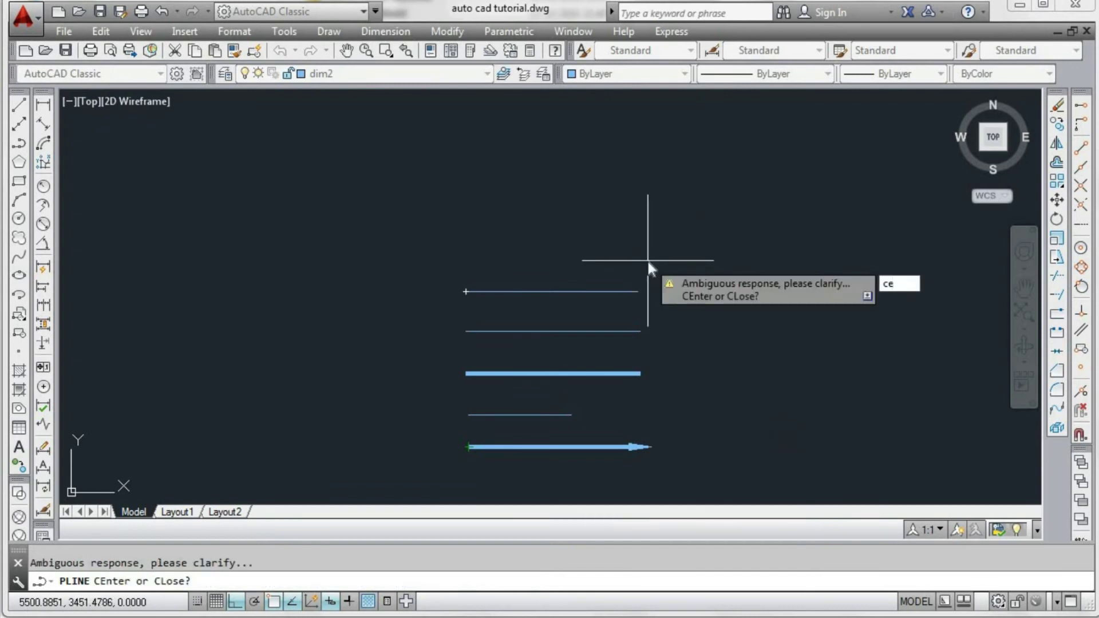
key("Return")
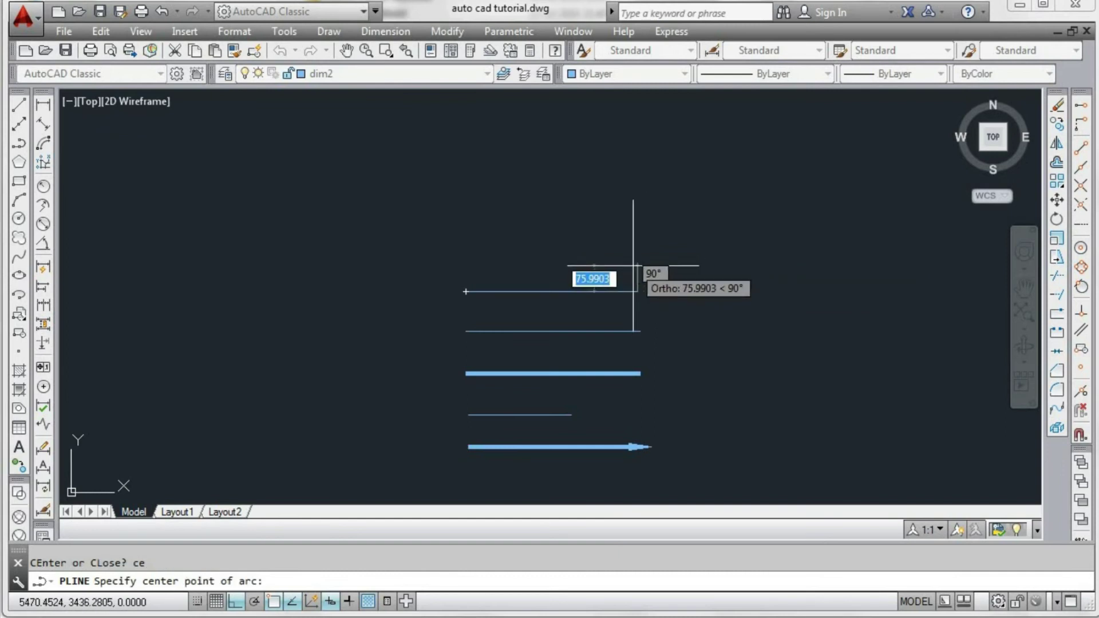
left_click(633, 265)
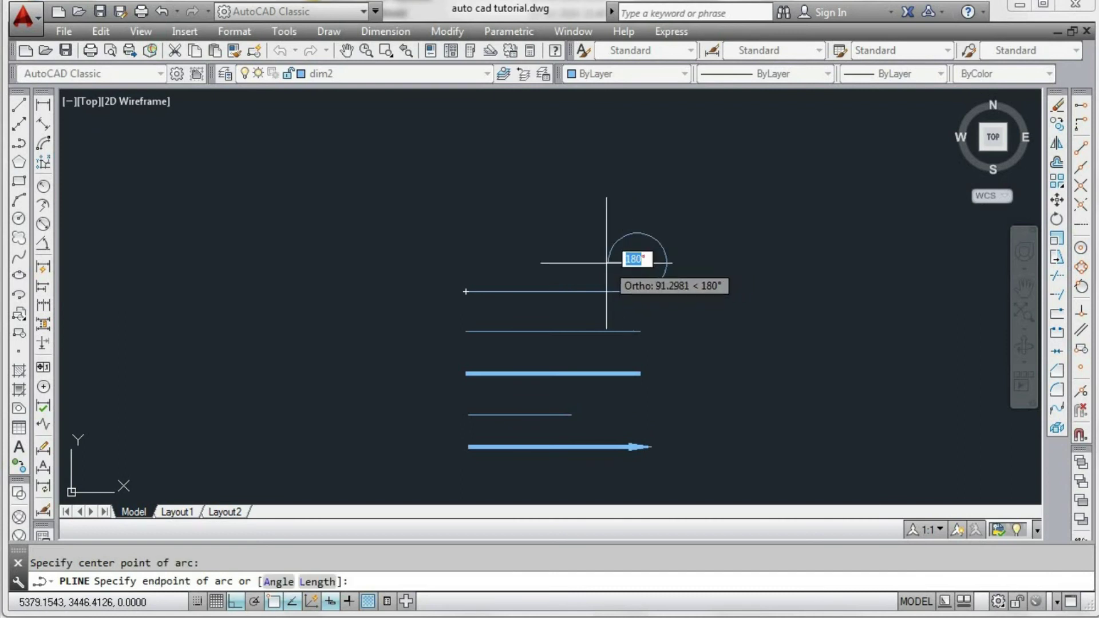
type("a")
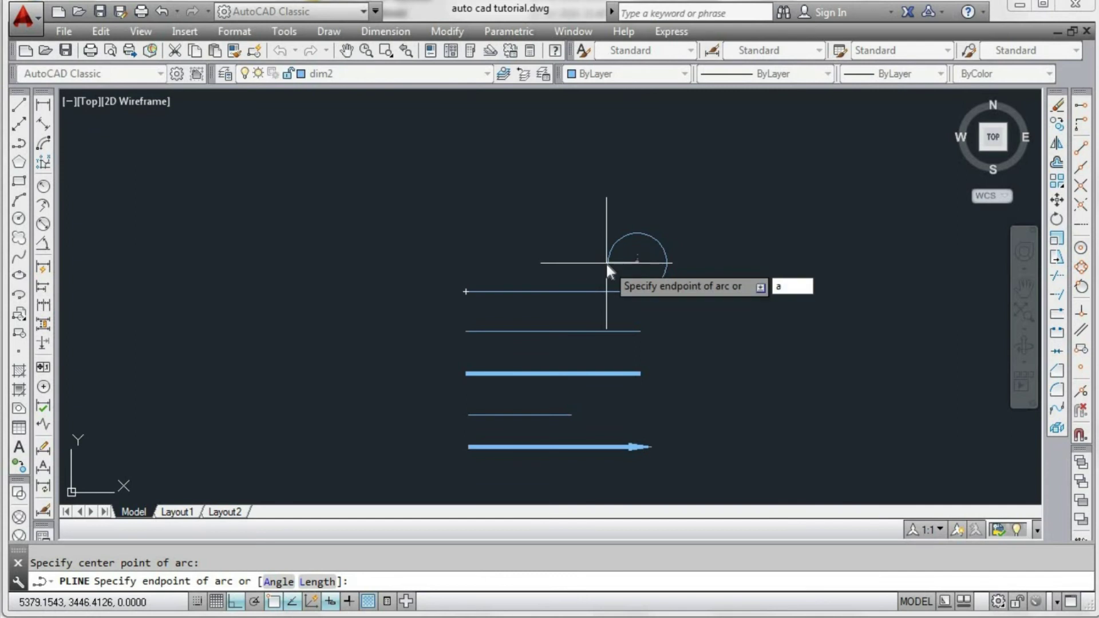
key("Return")
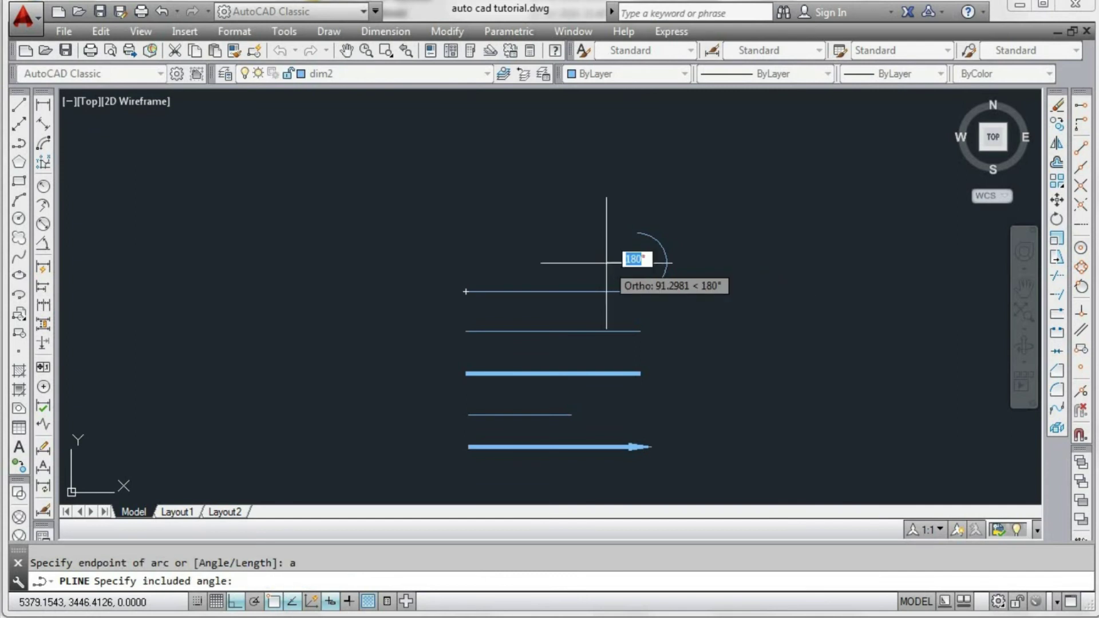
type("90")
key("Return")
left_click(658, 278)
key("Return")
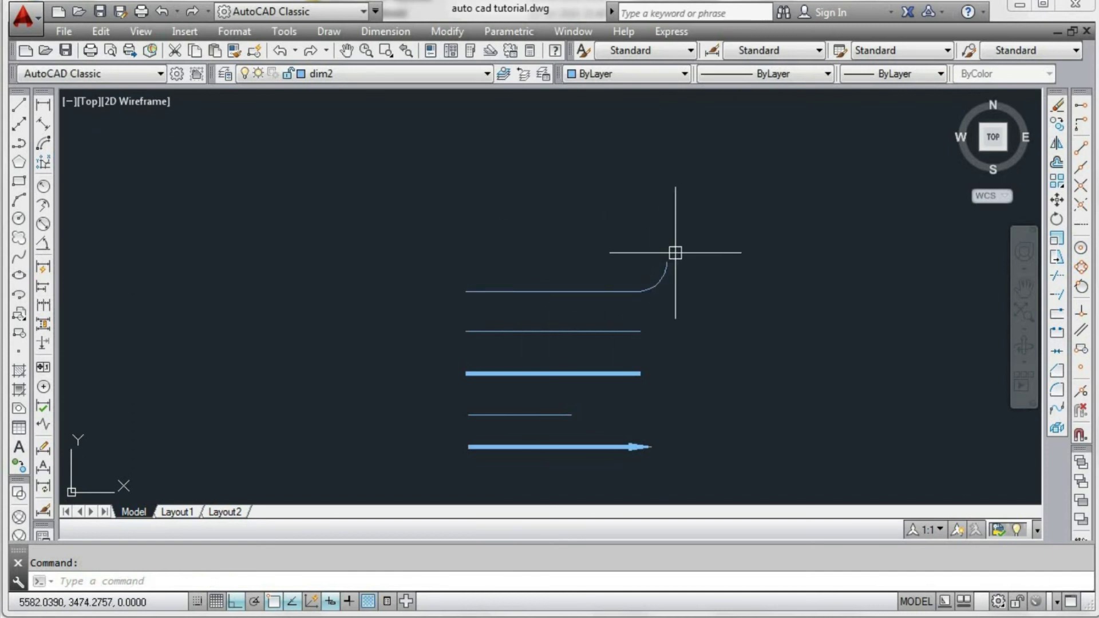
Draw a higher horizontal polyline ending in a large arc centered above its end, looping back left.
type("pl")
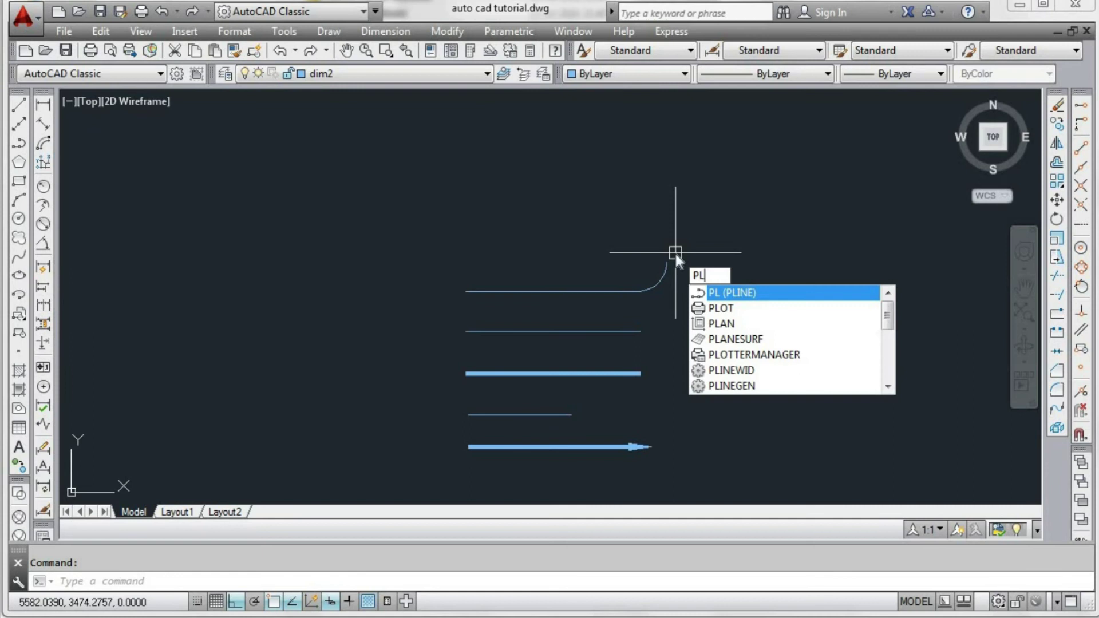
key("Return")
left_click(466, 220)
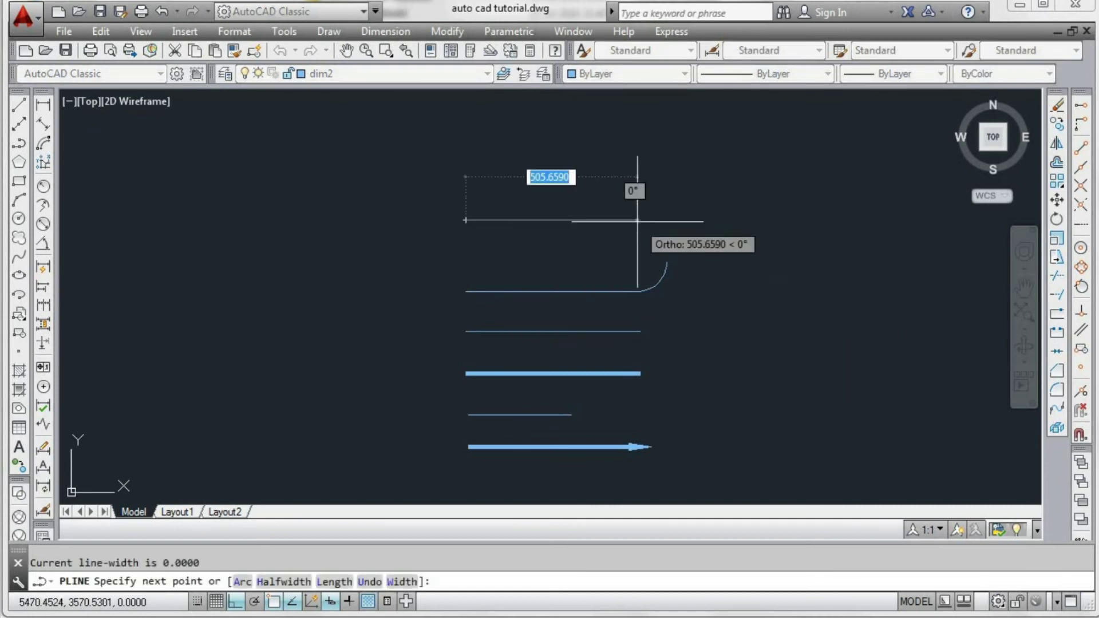
left_click(651, 220)
type("a")
key("Return")
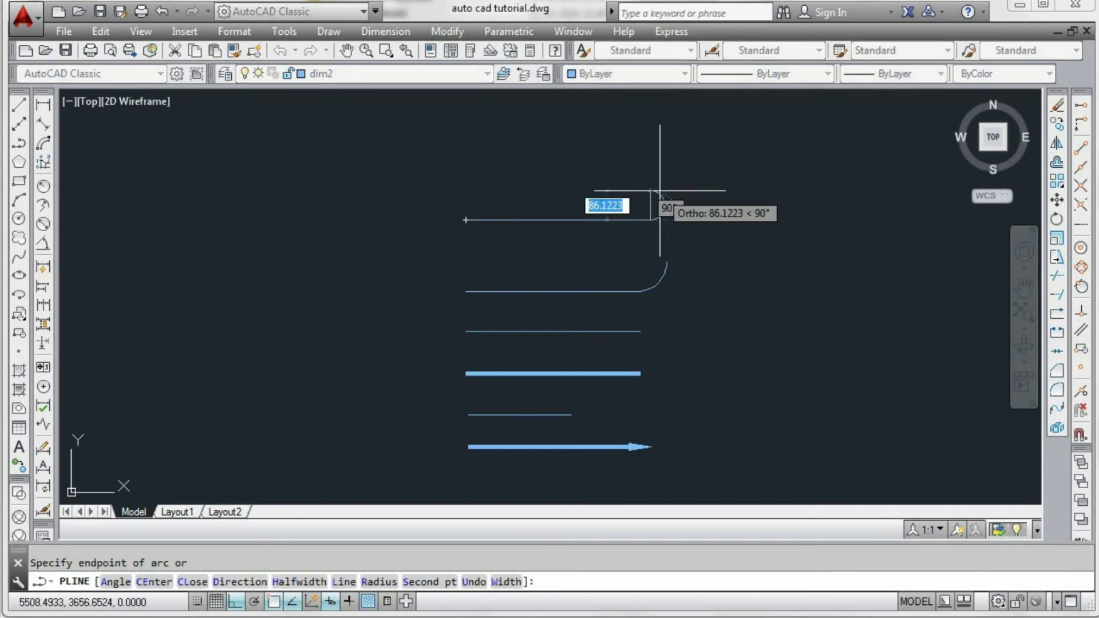
type("c")
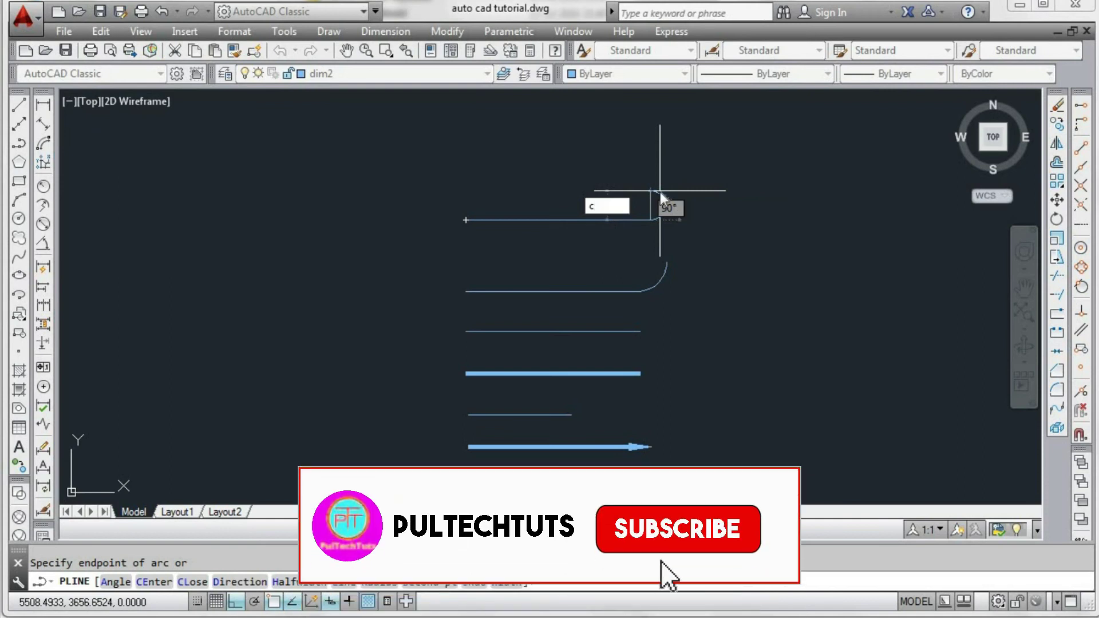
type("e")
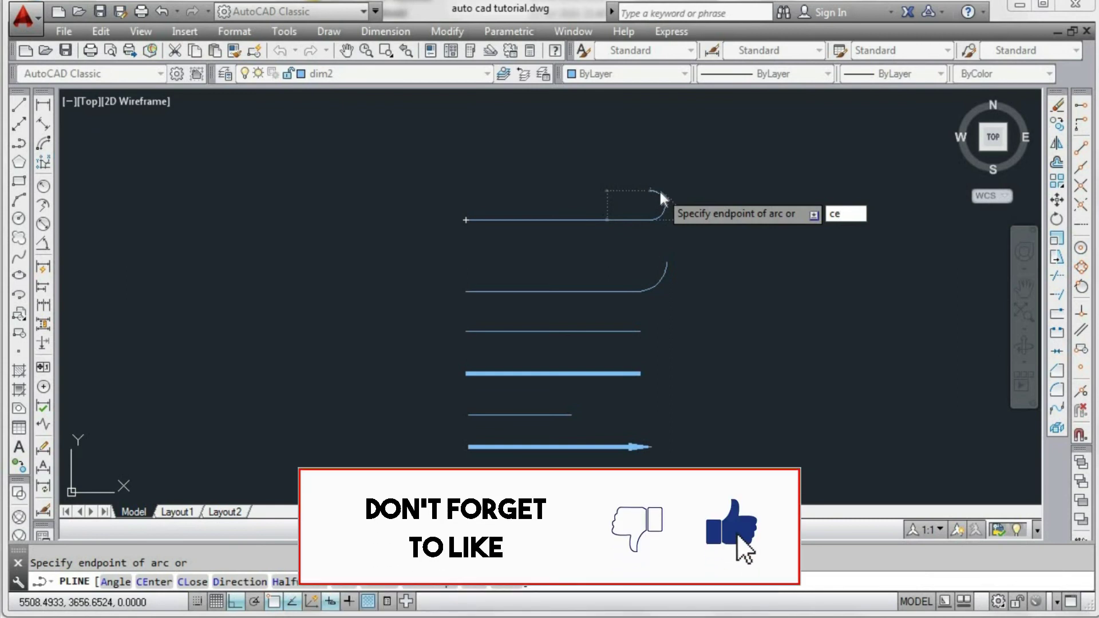
key("Return")
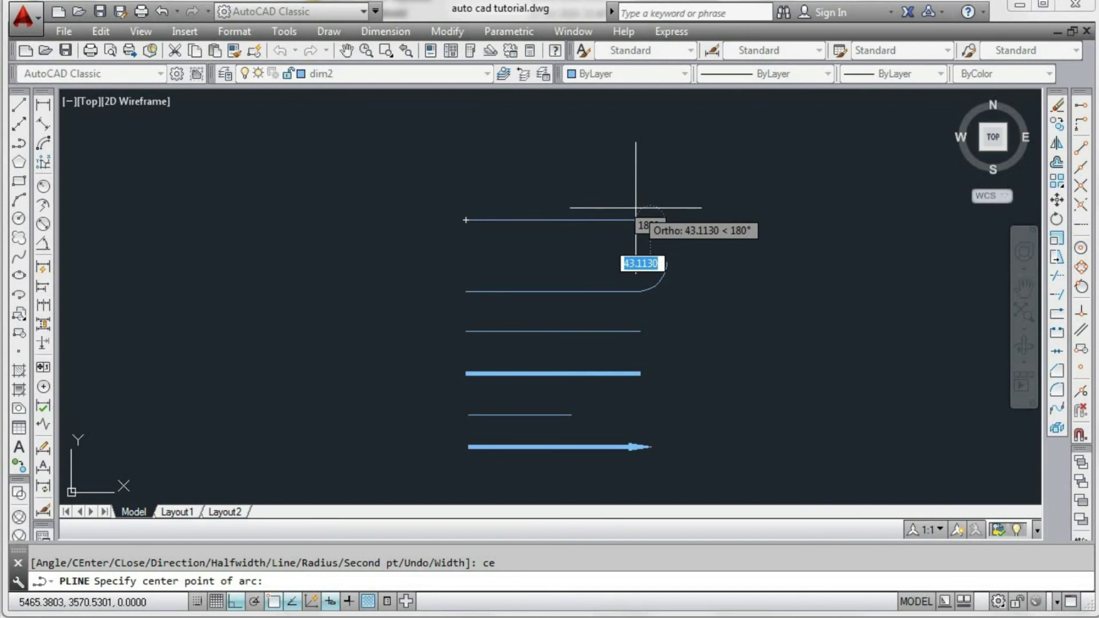
scroll(636, 207, "up", 3)
left_click(647, 183)
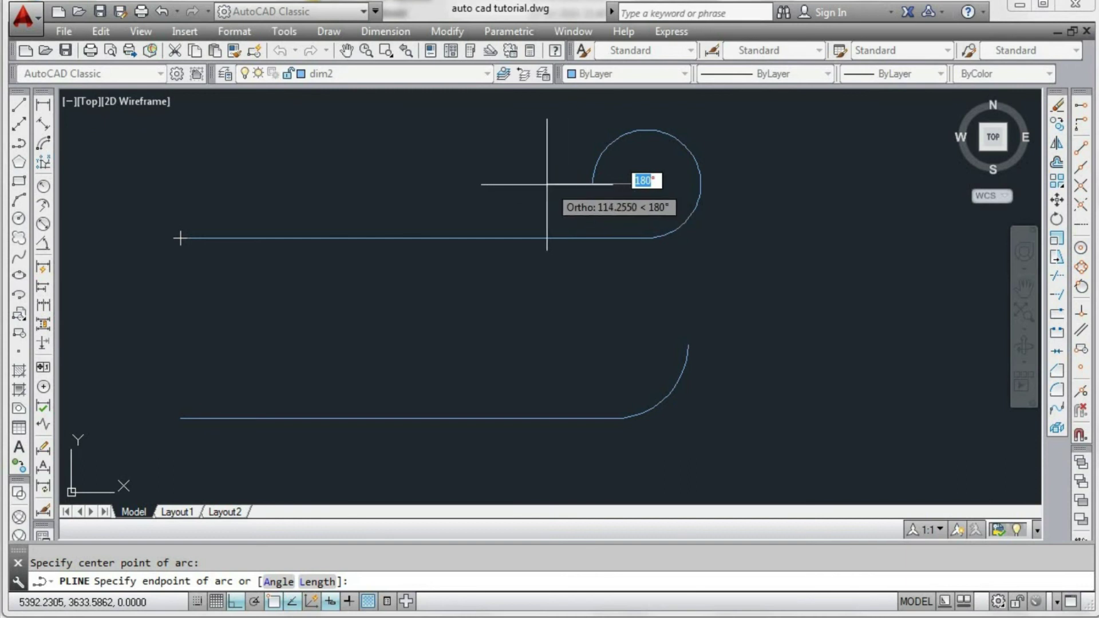
left_click(502, 186)
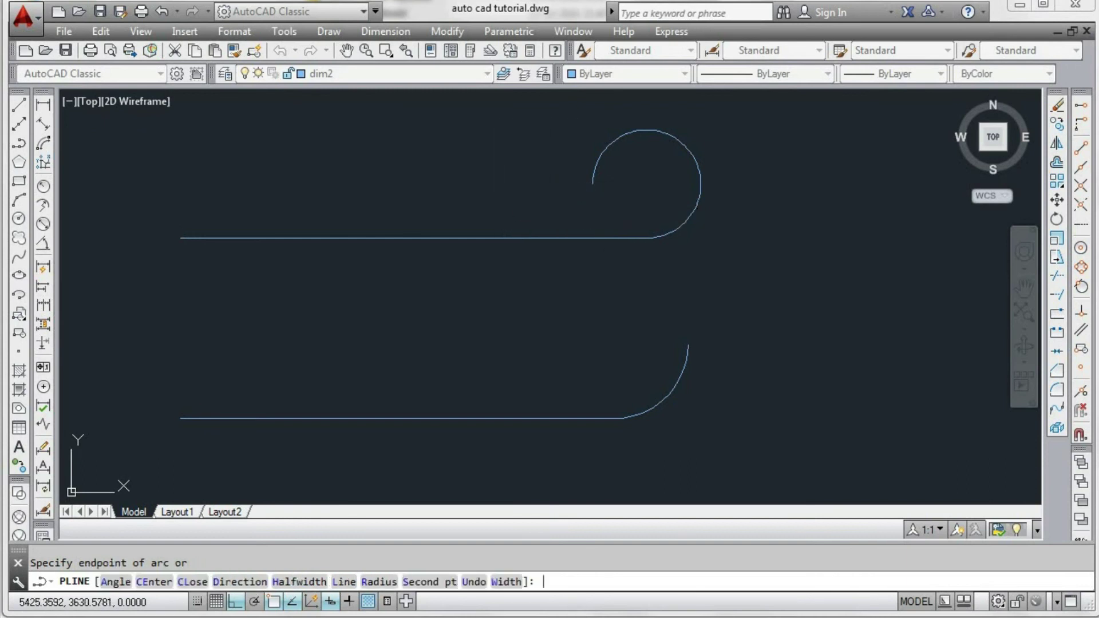
key("Return")
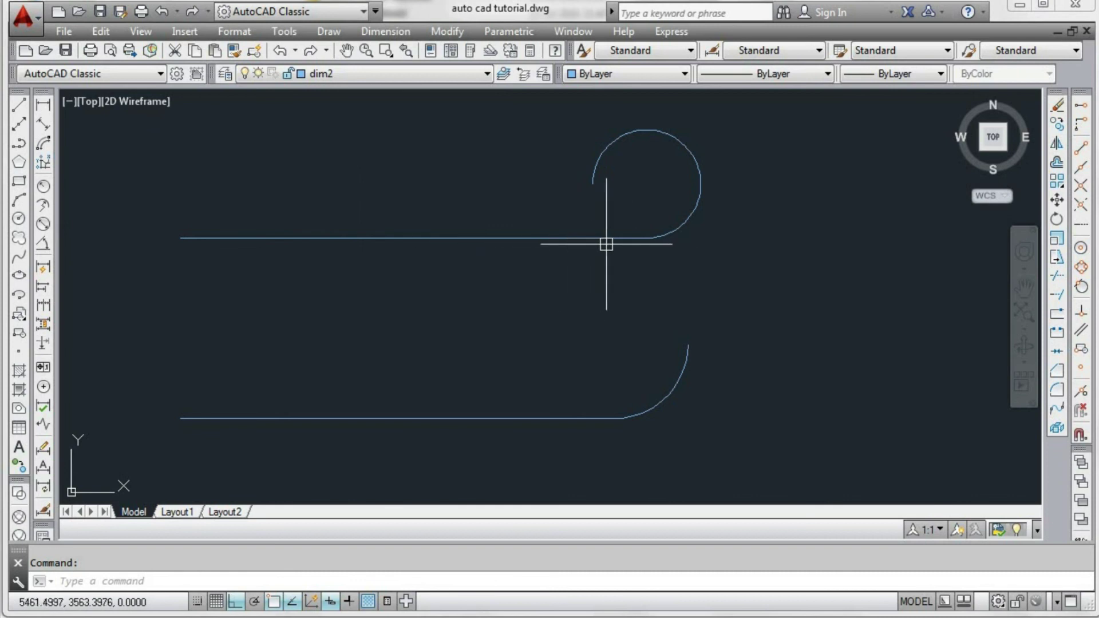